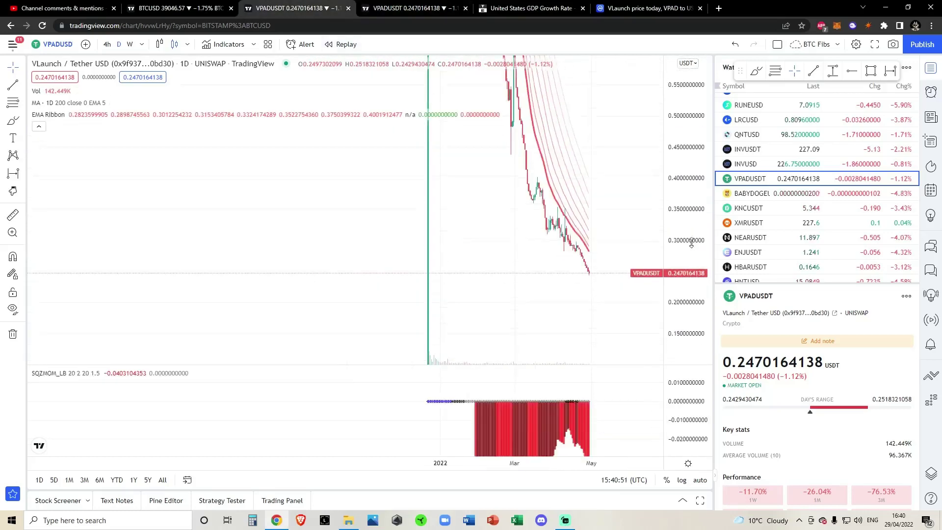
Examine the VPADUSDT daily price decline against the EMA Ribbon and the squeeze momentum histogram
{"action": "left_click_drag", "start_coordinate": [691, 243], "coordinate": [658, 320]}
{"action": "scroll", "coordinate": [577, 247], "scroll_direction": "up", "scroll_amount": 2}
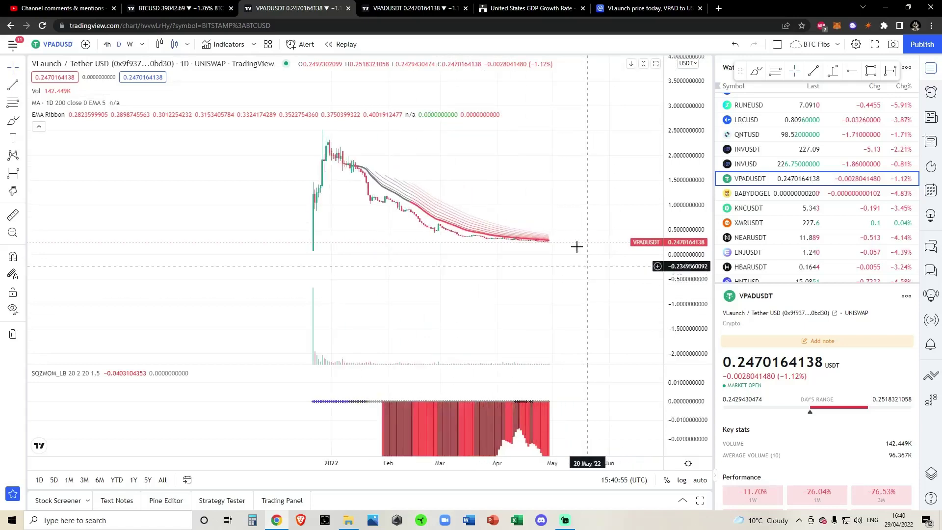
{"action": "left_click_drag", "start_coordinate": [516, 186], "coordinate": [585, 206]}
{"action": "left_click_drag", "start_coordinate": [686, 252], "coordinate": [691, 189]}
{"action": "mouse_move", "coordinate": [556, 217]}
{"action": "left_mouse_down"}
{"action": "mouse_move", "coordinate": [559, 198]}
{"action": "mouse_move", "coordinate": [550, 199]}
{"action": "left_mouse_up"}
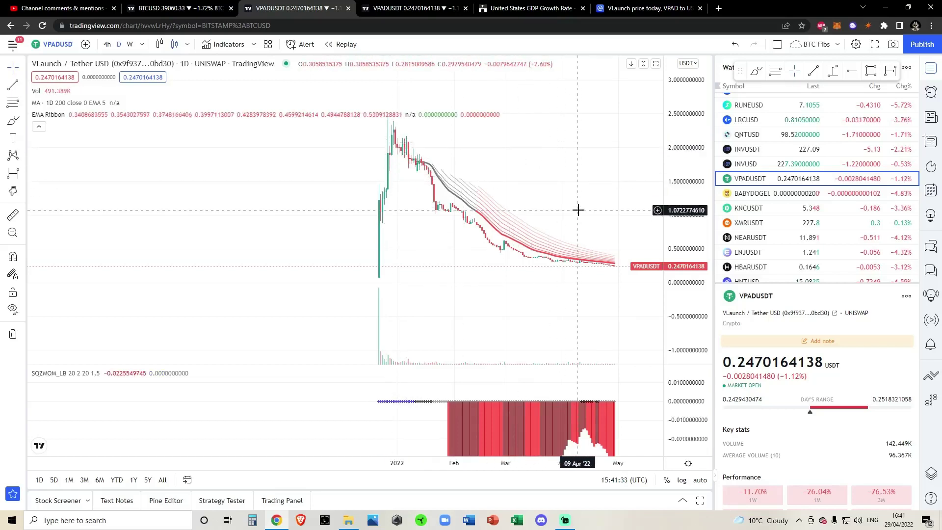
{"action": "scroll", "coordinate": [519, 185], "scroll_direction": "up", "scroll_amount": 3}
{"action": "left_click_drag", "start_coordinate": [687, 257], "coordinate": [692, 239]}
{"action": "left_click_drag", "start_coordinate": [681, 405], "coordinate": [691, 462]}
{"action": "double_click", "coordinate": [691, 427]}
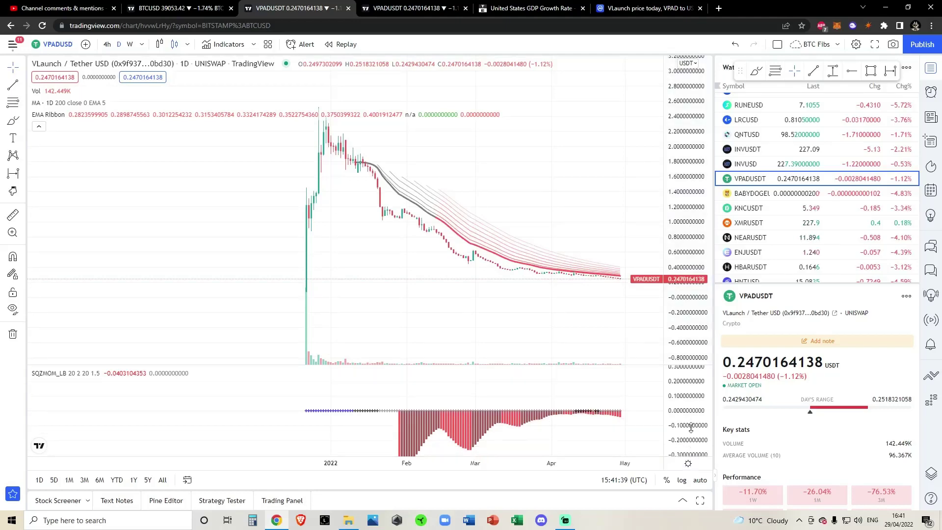
{"action": "left_click_drag", "start_coordinate": [690, 426], "coordinate": [690, 288]}
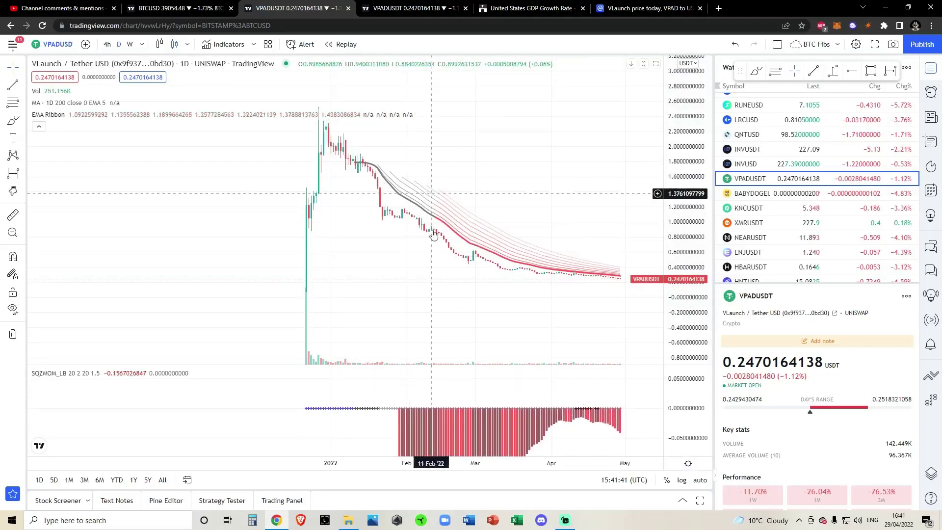
{"action": "scroll", "coordinate": [471, 240], "scroll_direction": "up", "scroll_amount": 1}
Check the VPADUSDT chart with the MFI and RSI indicators, and return to the EMA Ribbon chart
{"action": "left_click", "coordinate": [417, 8]}
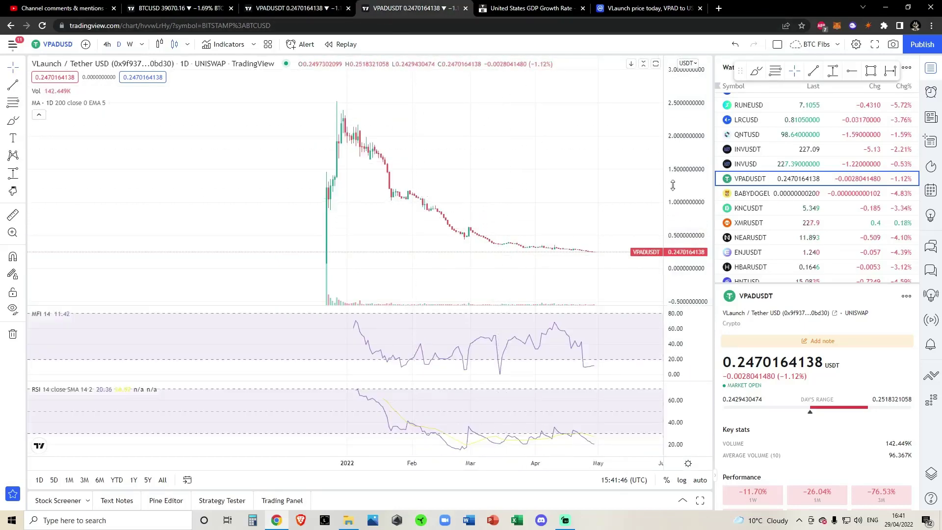
{"action": "left_click_drag", "start_coordinate": [684, 204], "coordinate": [682, 229]}
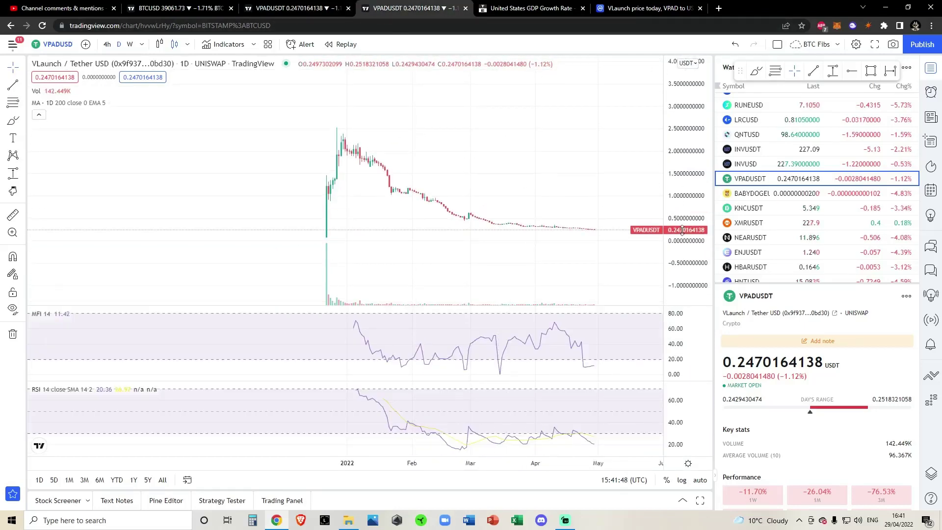
{"action": "left_click", "coordinate": [302, 8]}
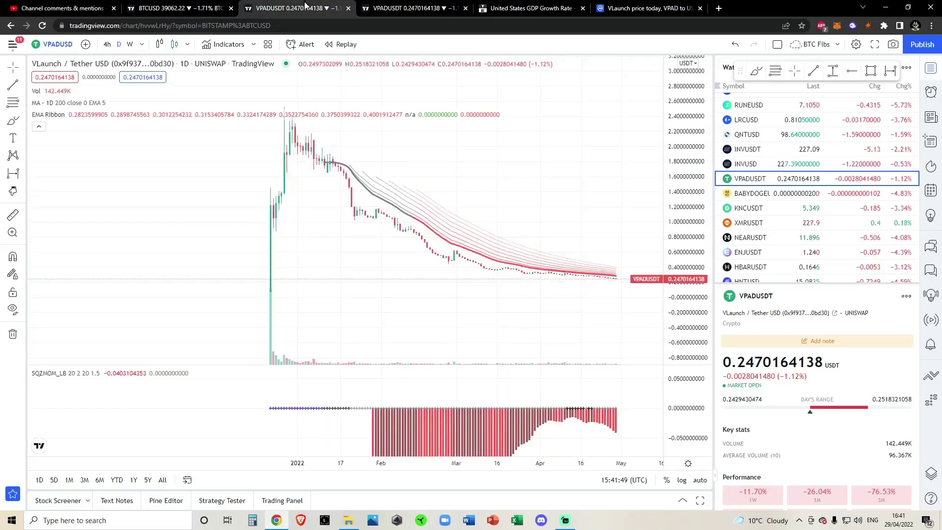
Review VLaunch's market figures, community comments and price statistics on the CoinMarketCap page
{"action": "left_click", "coordinate": [653, 4]}
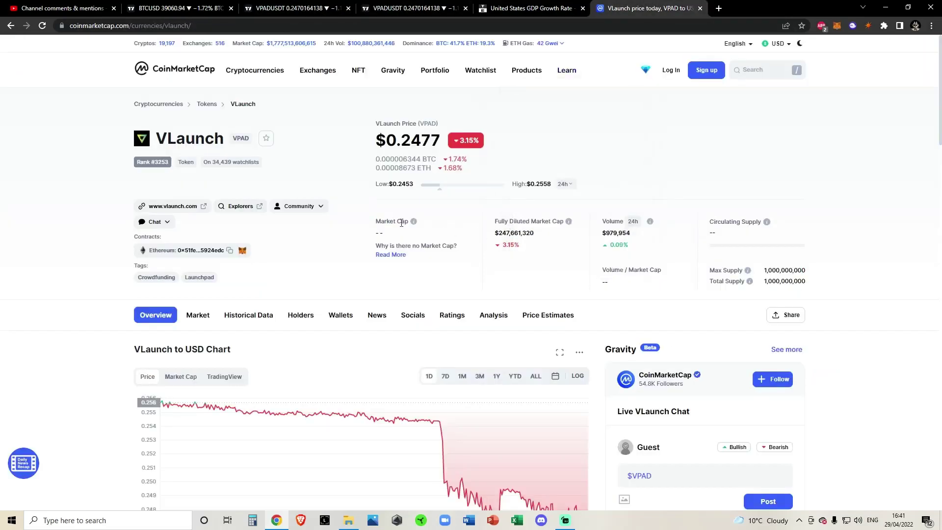
{"action": "mouse_move", "coordinate": [421, 224]}
{"action": "scroll", "coordinate": [554, 239], "scroll_direction": "down", "scroll_amount": 10}
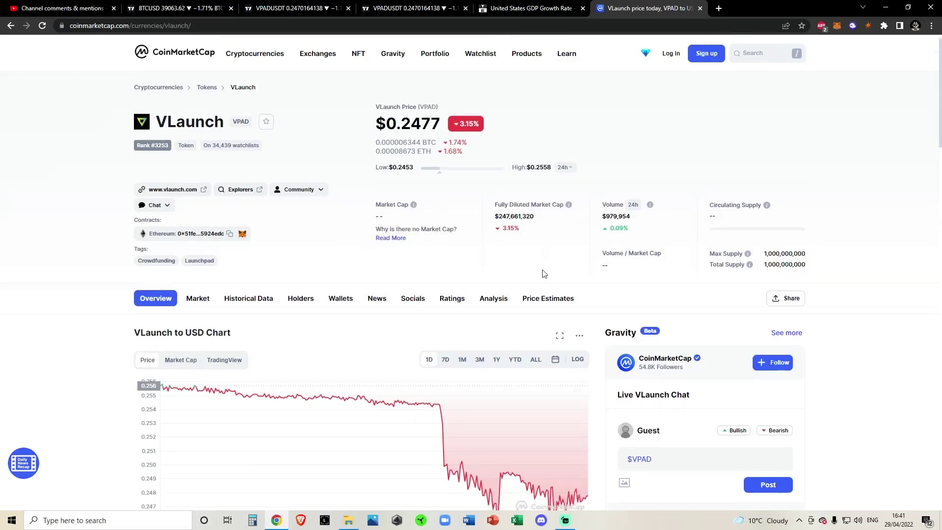
{"action": "scroll", "coordinate": [607, 290], "scroll_direction": "down", "scroll_amount": 1}
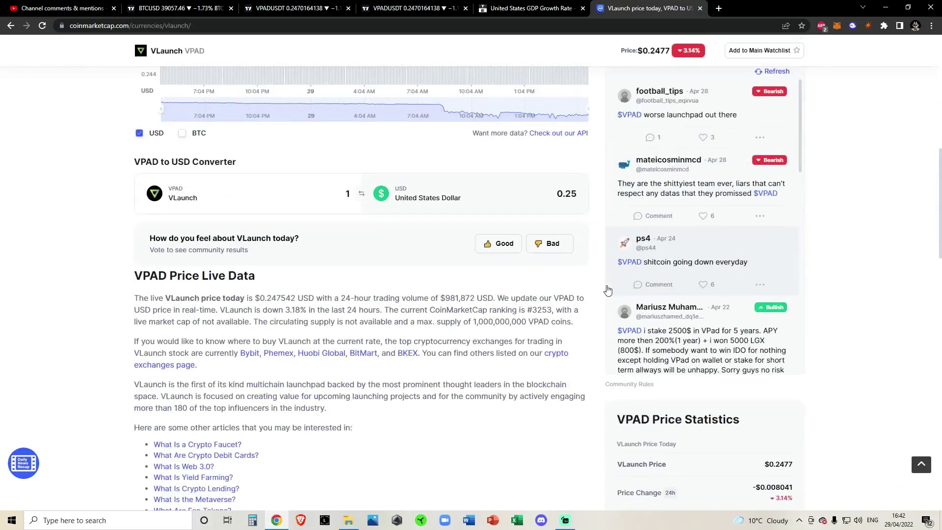
{"action": "scroll", "coordinate": [607, 289], "scroll_direction": "down", "scroll_amount": 5}
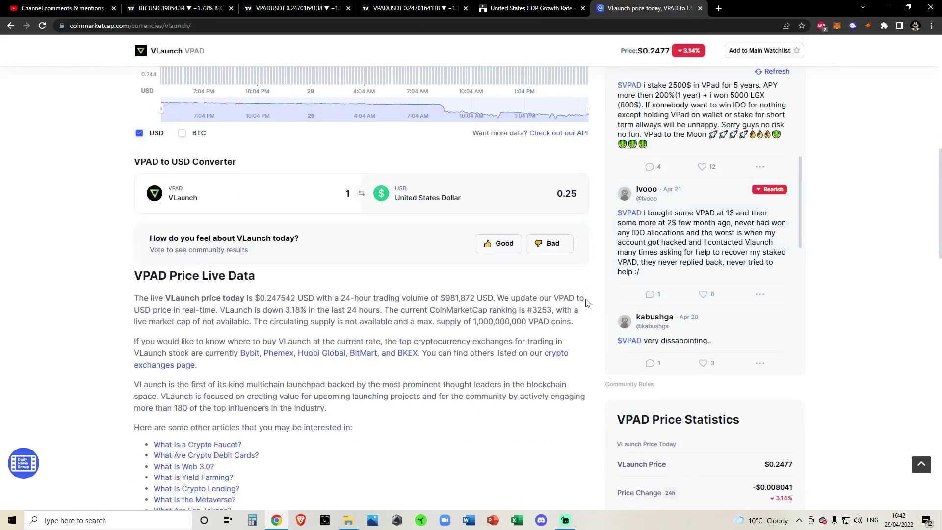
{"action": "scroll", "coordinate": [436, 298], "scroll_direction": "down", "scroll_amount": 4}
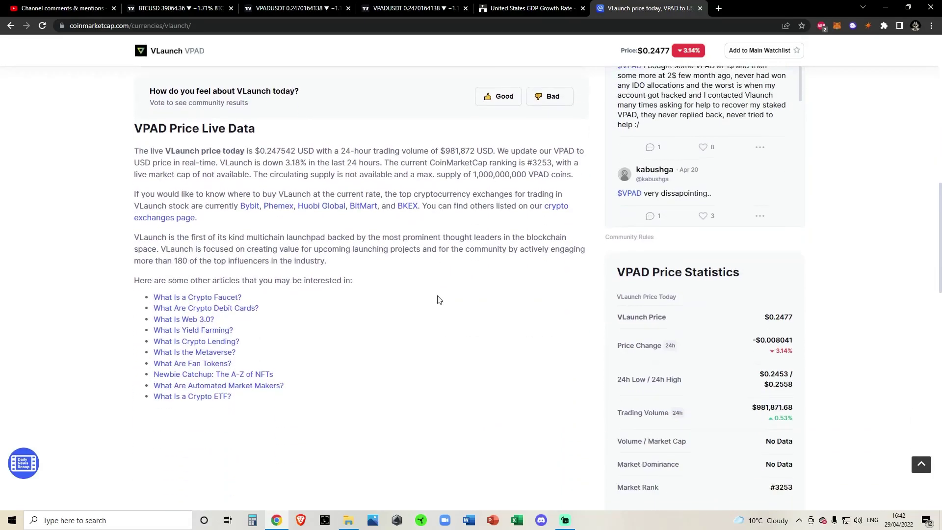
{"action": "scroll", "coordinate": [437, 298], "scroll_direction": "up", "scroll_amount": 15}
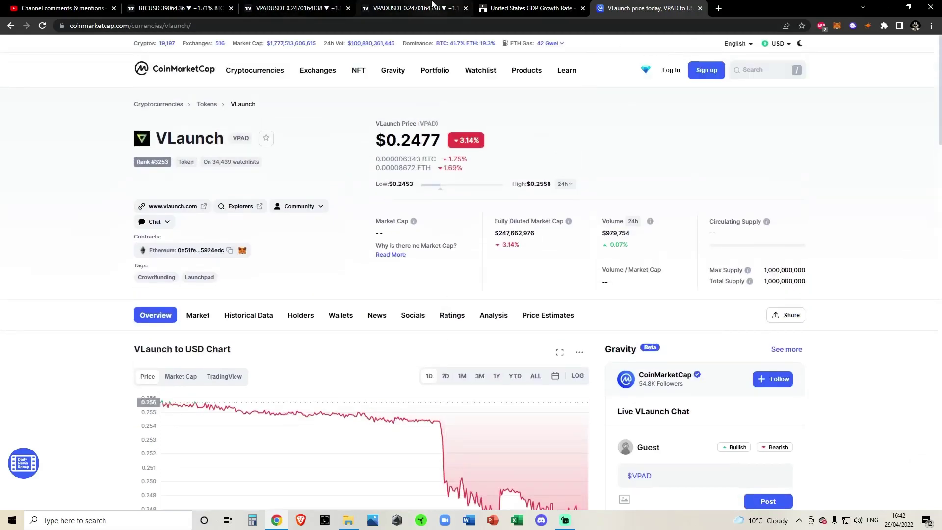
On the MFI and RSI chart, measure the late-February price bounce with a price range from about 0.44 to 0.63 USDT
{"action": "left_click", "coordinate": [417, 8]}
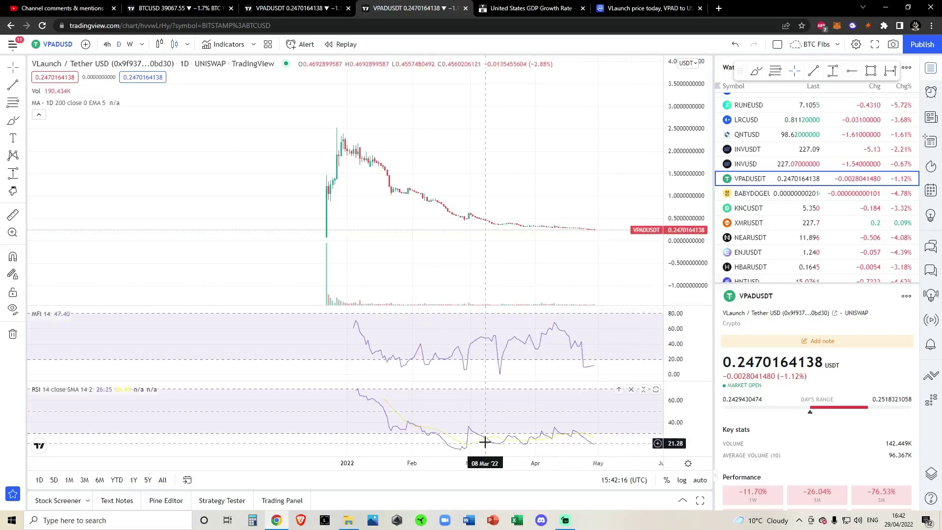
{"action": "left_click_drag", "start_coordinate": [674, 408], "coordinate": [675, 416]}
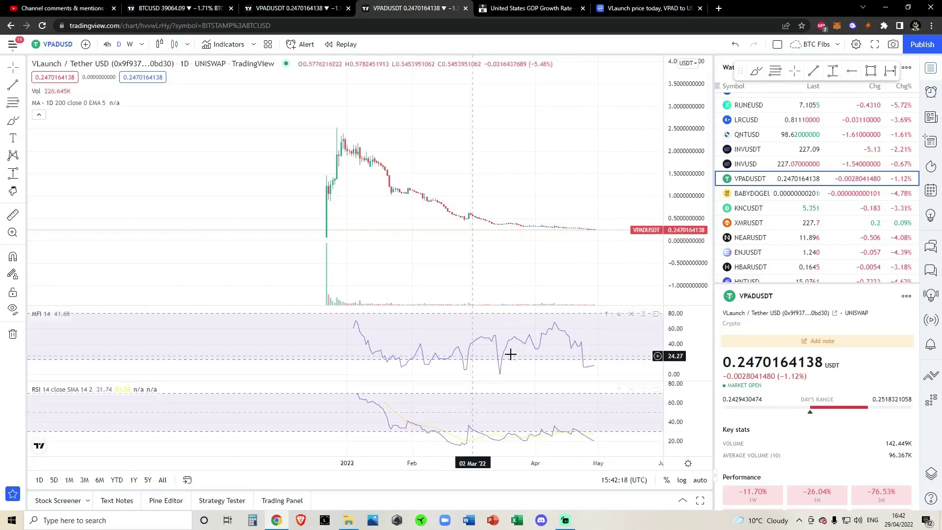
{"action": "left_click_drag", "start_coordinate": [686, 338], "coordinate": [685, 352]}
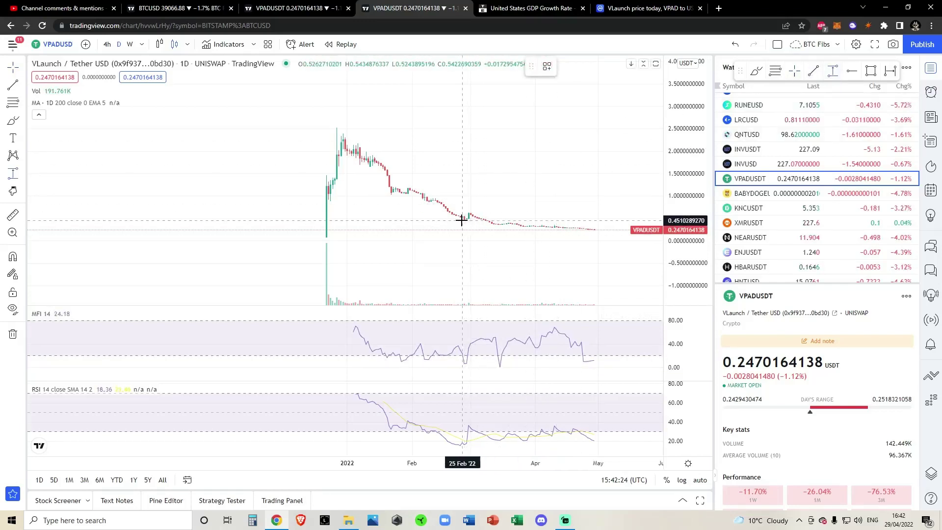
{"action": "left_click_drag", "start_coordinate": [682, 242], "coordinate": [681, 223]}
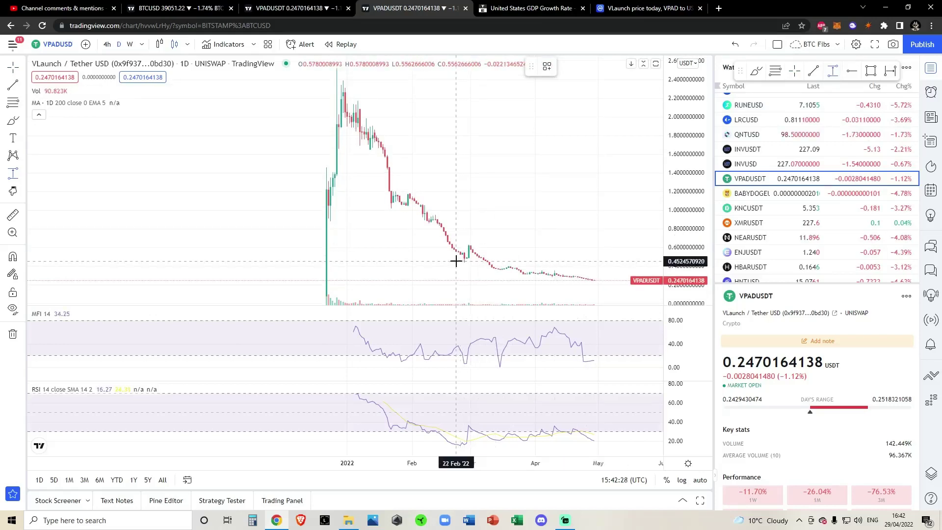
{"action": "left_click", "coordinate": [454, 261]}
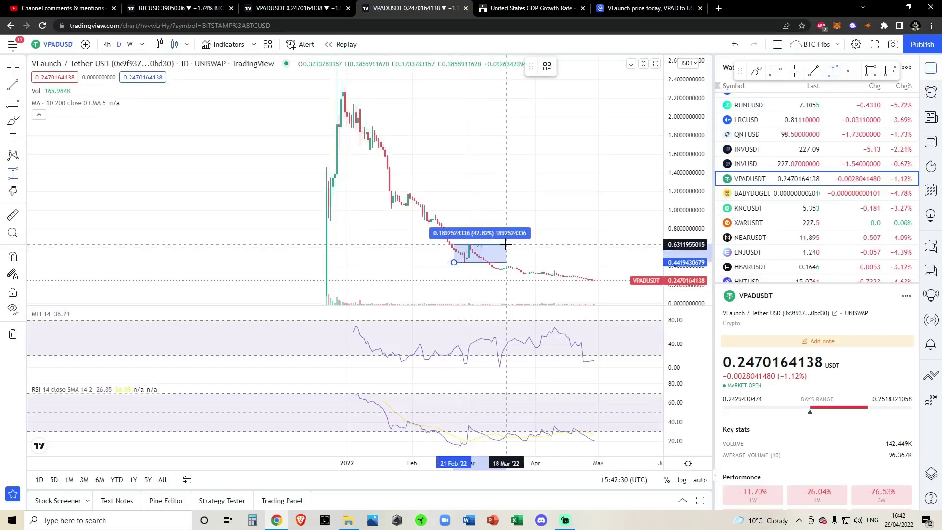
{"action": "left_click", "coordinate": [506, 244]}
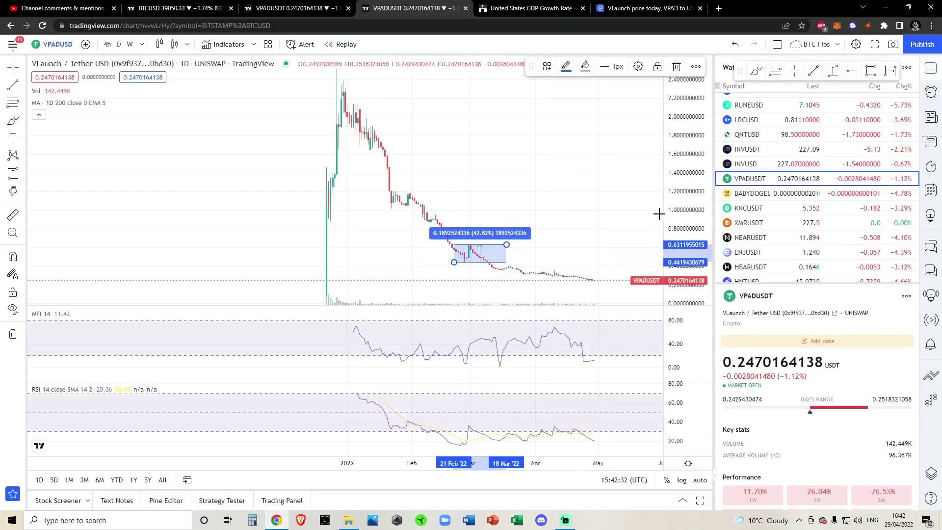
Measure the early-February bounce with a second price range from about 0.86 to 0.95 USDT
{"action": "left_click_drag", "start_coordinate": [616, 225], "coordinate": [612, 207]}
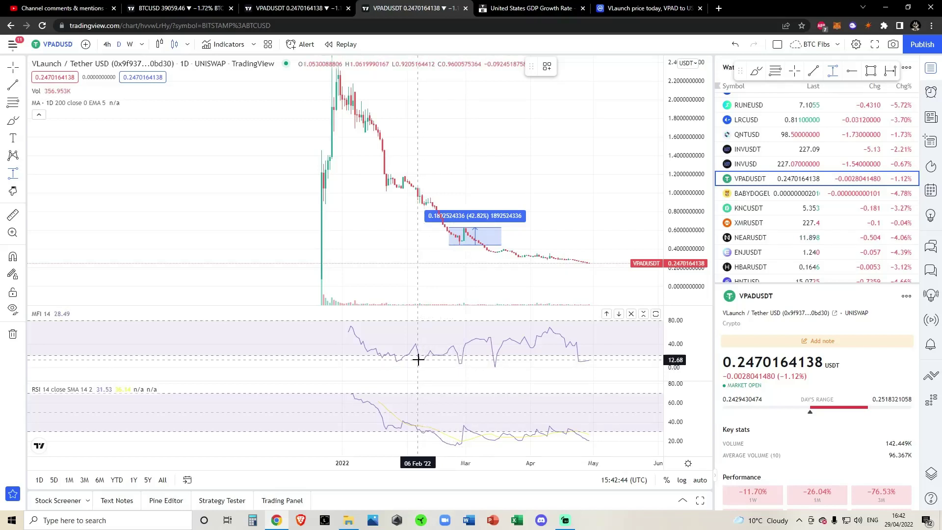
{"action": "left_click", "coordinate": [416, 205]}
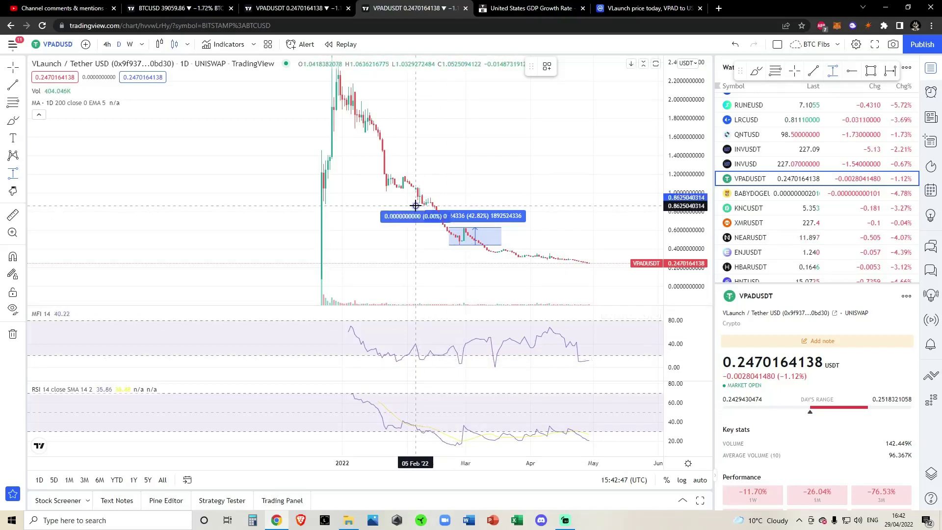
{"action": "left_click", "coordinate": [447, 196]}
{"action": "left_click_drag", "start_coordinate": [446, 135], "coordinate": [464, 146]}
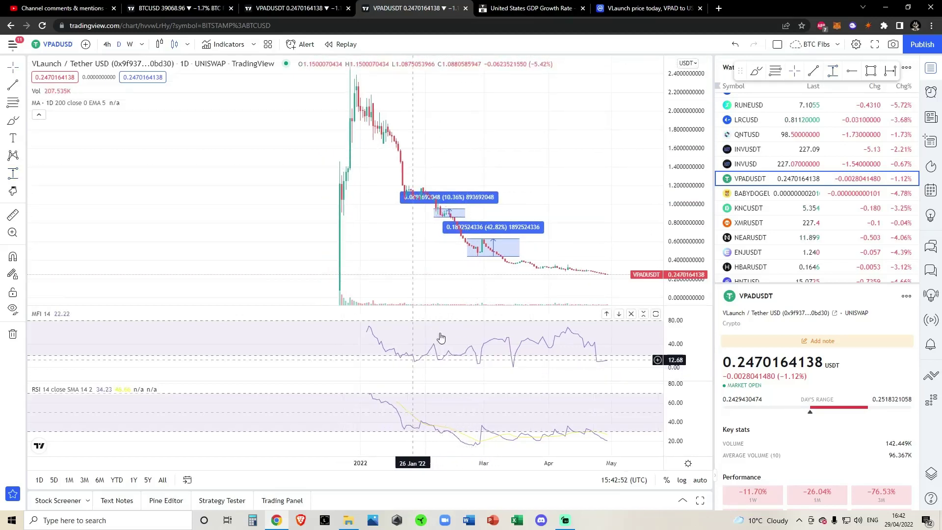
Measure the late-January bounce with a third price range from about 1.05 to 1.18 USDT
{"action": "left_click", "coordinate": [828, 75]}
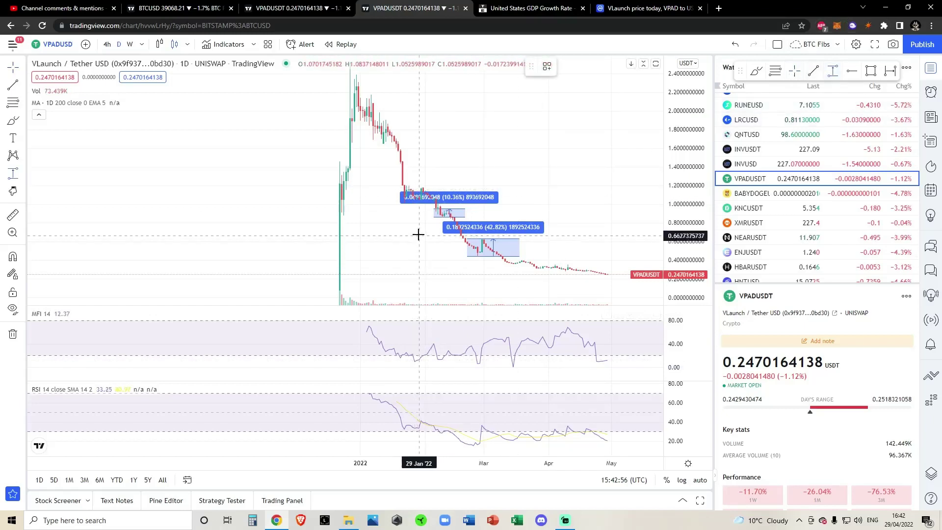
{"action": "left_click", "coordinate": [414, 199]}
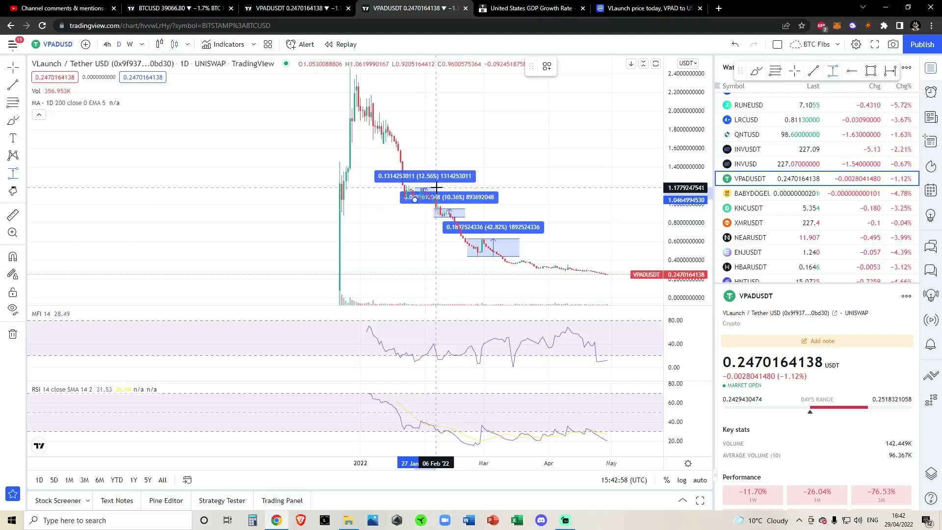
{"action": "left_click", "coordinate": [436, 187]}
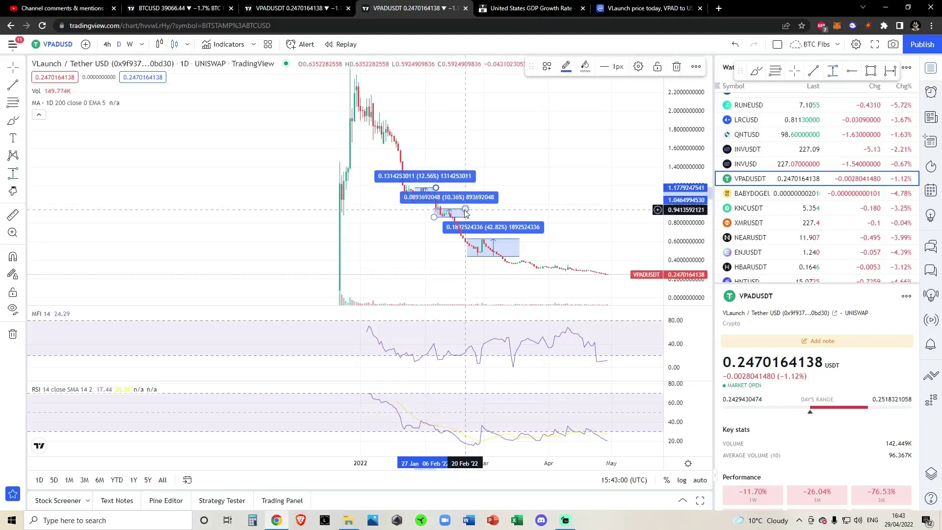
Delete the three price range measurements and examine the latest VPADUSDT candles more closely
{"action": "left_click", "coordinate": [520, 240]}
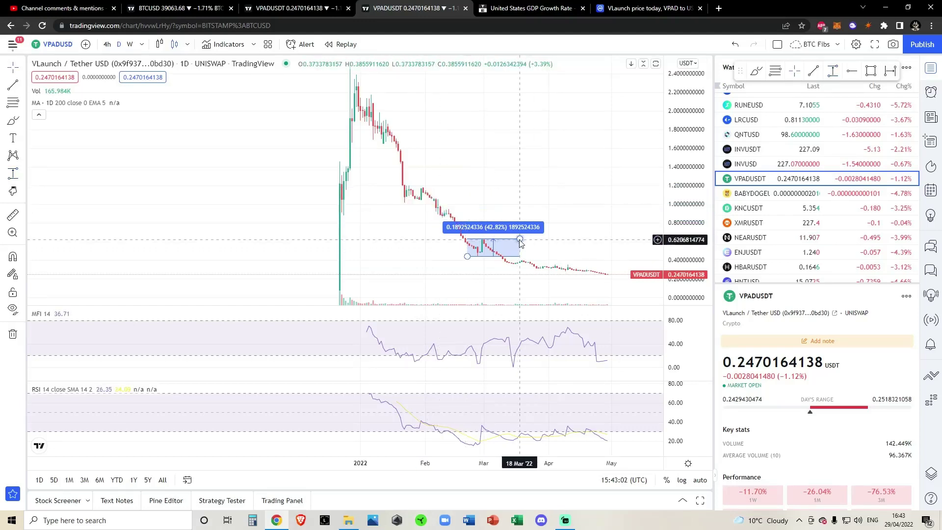
{"action": "key", "text": "Delete"}
{"action": "scroll", "coordinate": [576, 245], "scroll_direction": "up", "scroll_amount": 4}
{"action": "left_click_drag", "start_coordinate": [575, 241], "coordinate": [569, 183]}
{"action": "left_click_drag", "start_coordinate": [692, 284], "coordinate": [654, 123]}
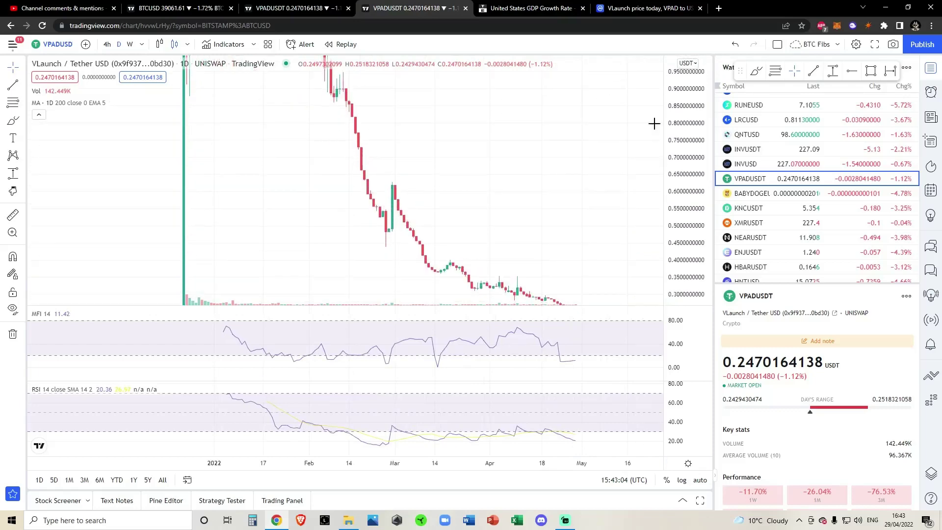
{"action": "left_click_drag", "start_coordinate": [636, 190], "coordinate": [570, 84]}
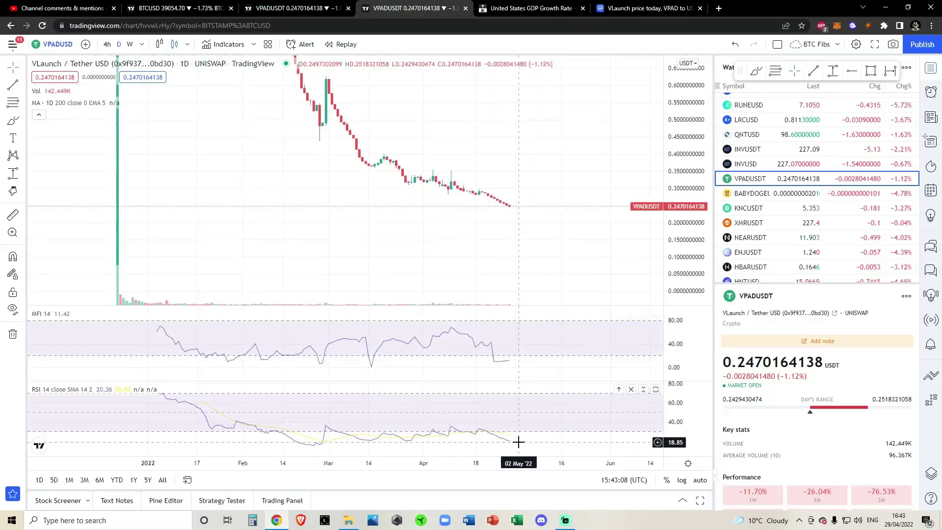
On the EMA Ribbon chart, brush a horizontal line at about 0.42 and a projected rise and fall with a circled peak near 1.50
{"action": "left_click", "coordinate": [310, 6]}
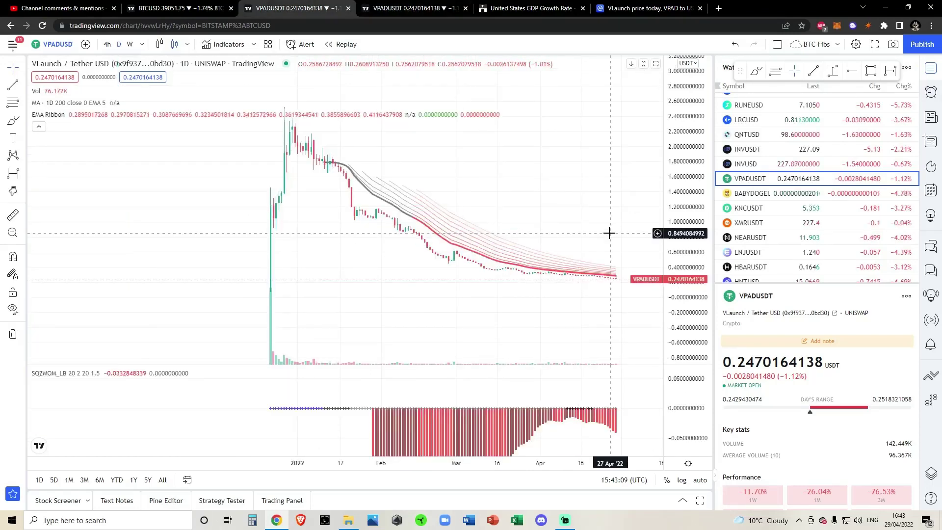
{"action": "left_click_drag", "start_coordinate": [687, 181], "coordinate": [689, 233]}
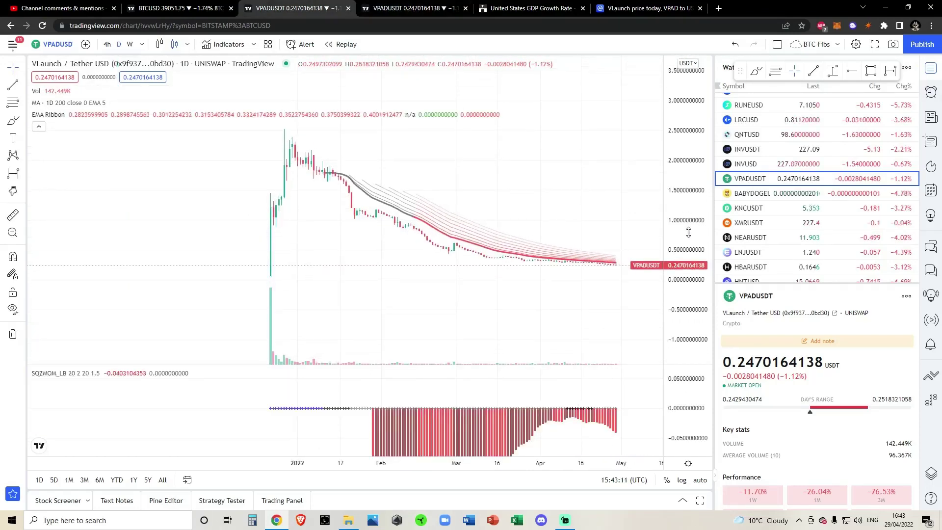
{"action": "scroll", "coordinate": [566, 233], "scroll_direction": "down", "scroll_amount": 1}
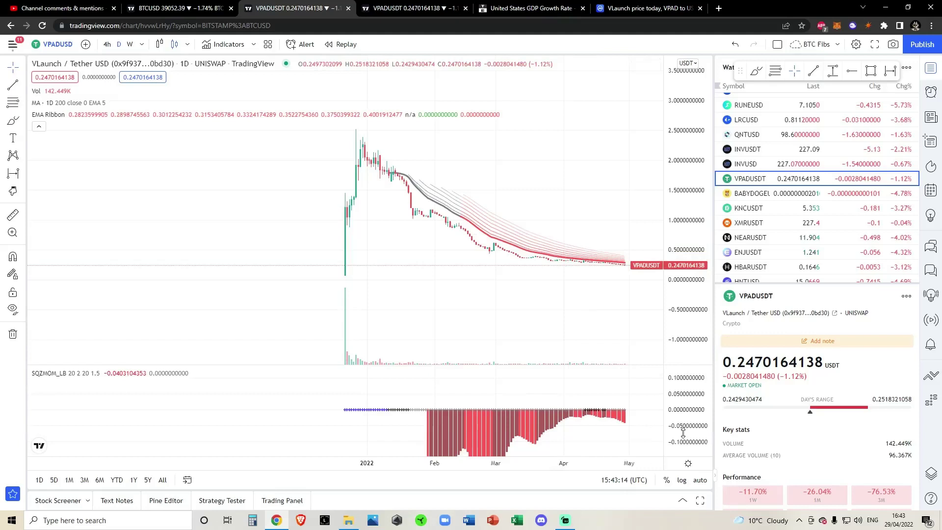
{"action": "left_click_drag", "start_coordinate": [694, 433], "coordinate": [699, 390]}
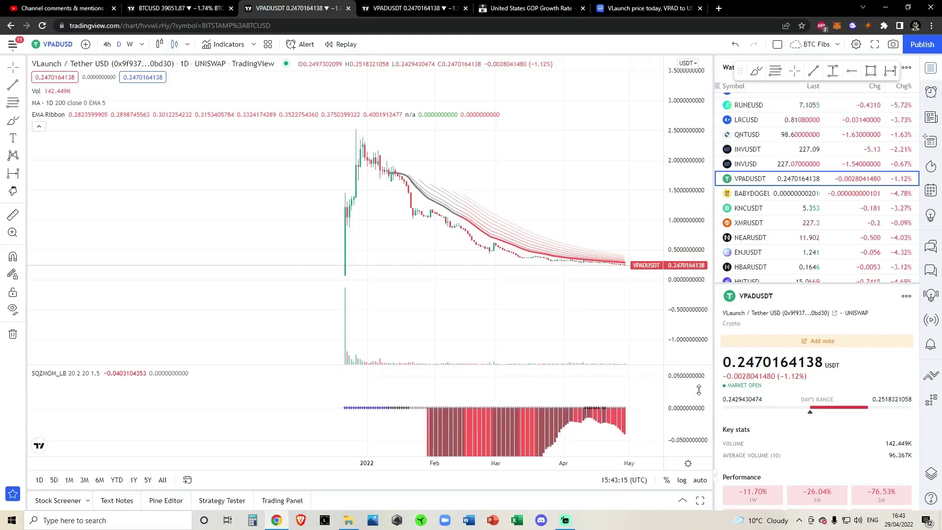
{"action": "left_click_drag", "start_coordinate": [609, 195], "coordinate": [568, 205]}
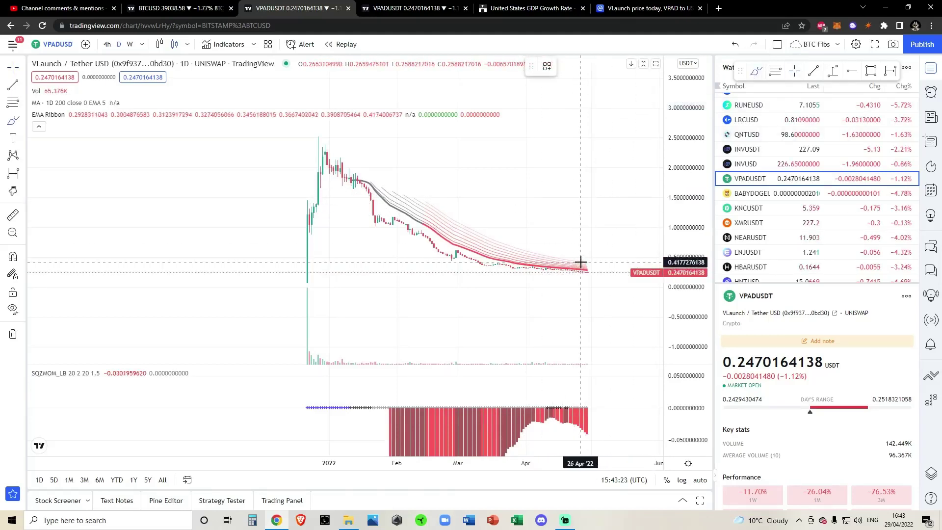
{"action": "left_click_drag", "start_coordinate": [580, 262], "coordinate": [603, 264]}
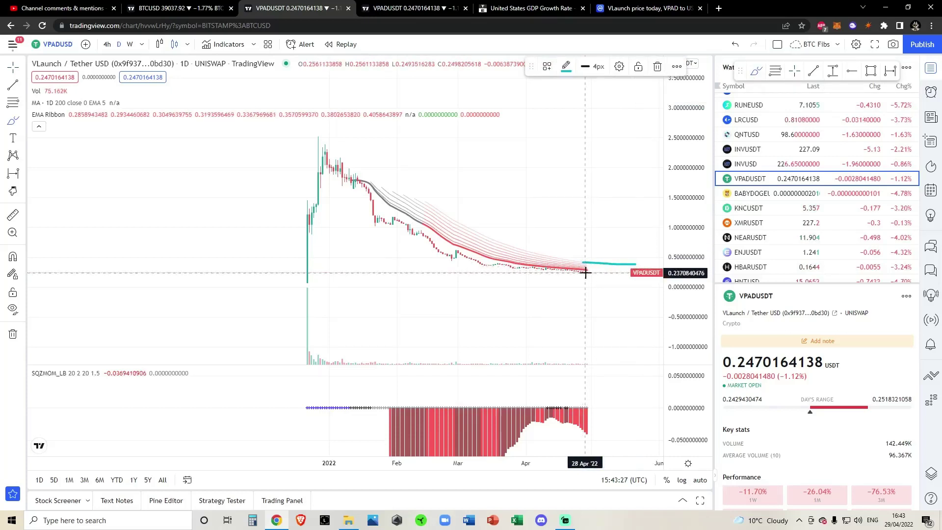
{"action": "mouse_move", "coordinate": [586, 271]}
{"action": "left_mouse_down"}
{"action": "mouse_move", "coordinate": [644, 200]}
{"action": "mouse_move", "coordinate": [613, 210]}
{"action": "mouse_move", "coordinate": [637, 202]}
{"action": "mouse_move", "coordinate": [629, 212]}
{"action": "mouse_move", "coordinate": [653, 266]}
{"action": "left_mouse_up"}
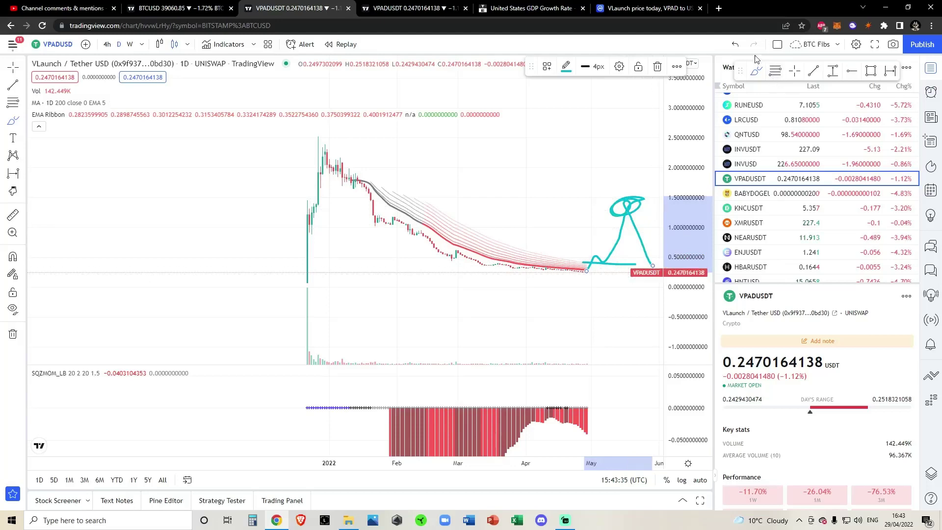
Undo the brushed line and projected rise and fall, and look more closely at the latest daily VPADUSDT candles
{"action": "left_click", "coordinate": [735, 44]}
{"action": "left_click", "coordinate": [791, 73]}
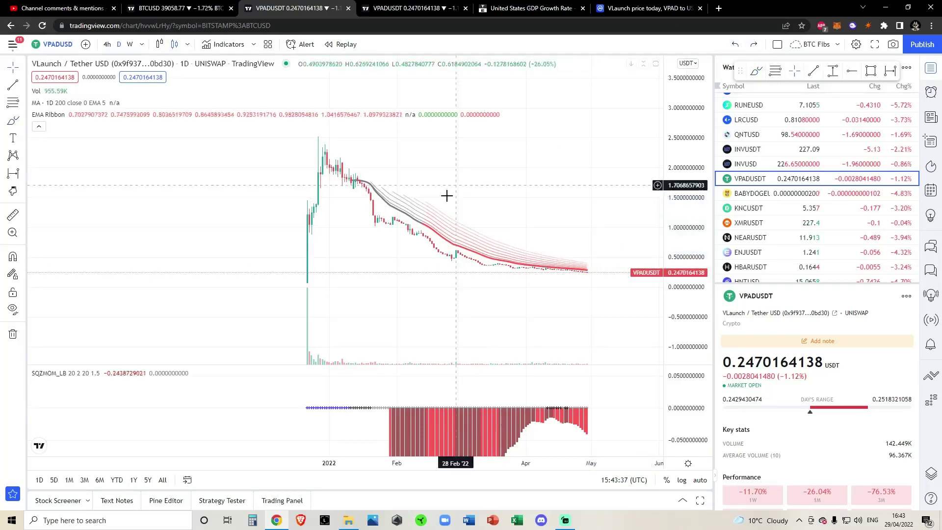
{"action": "scroll", "coordinate": [575, 229], "scroll_direction": "up", "scroll_amount": 5}
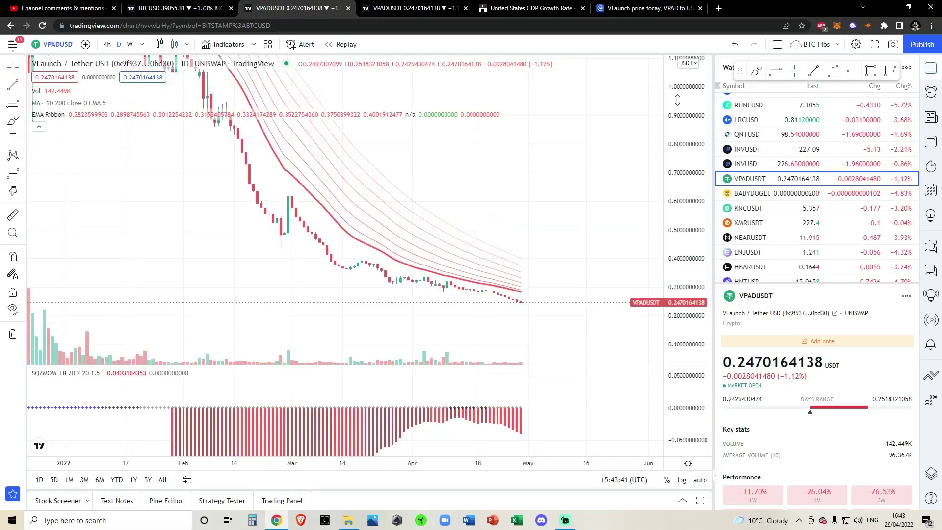
{"action": "scroll", "coordinate": [553, 235], "scroll_direction": "up", "scroll_amount": 5}
{"action": "scroll", "coordinate": [611, 200], "scroll_direction": "down", "scroll_amount": 5}
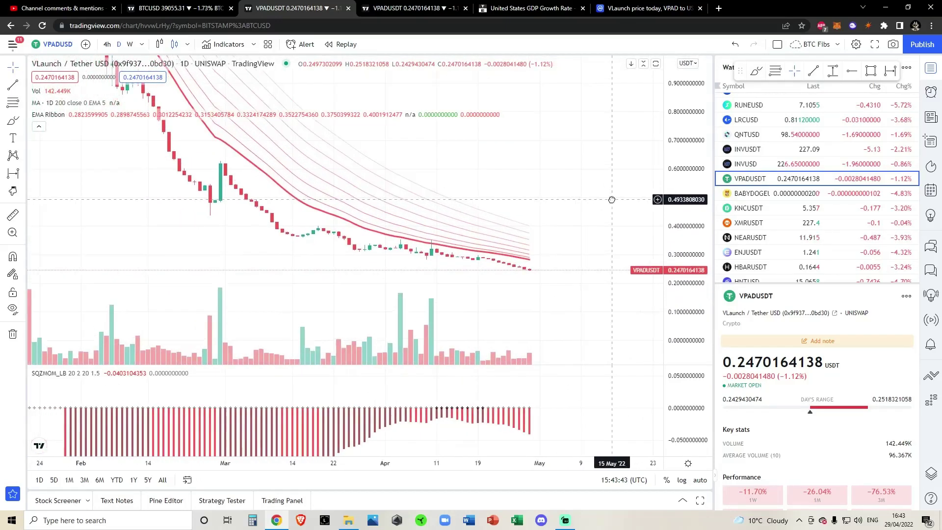
Measure the decline with a price range from about 1.51 in late December to 0.25 USDT at the latest candle, and remove the measurement
{"action": "left_click_drag", "start_coordinate": [683, 181], "coordinate": [672, 324]}
{"action": "scroll", "coordinate": [656, 315], "scroll_direction": "down", "scroll_amount": 5}
{"action": "left_click_drag", "start_coordinate": [619, 186], "coordinate": [612, 281]}
{"action": "left_click_drag", "start_coordinate": [671, 255], "coordinate": [667, 316]}
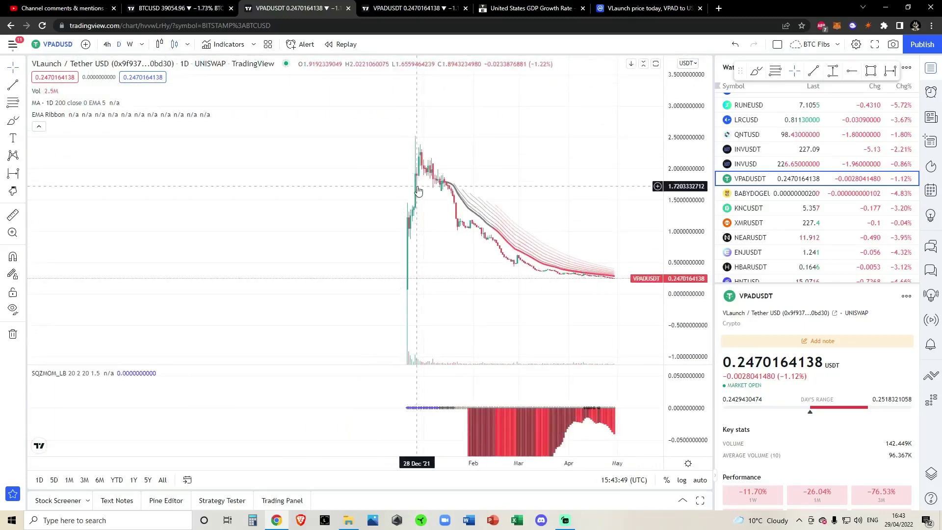
{"action": "left_click", "coordinate": [835, 74]}
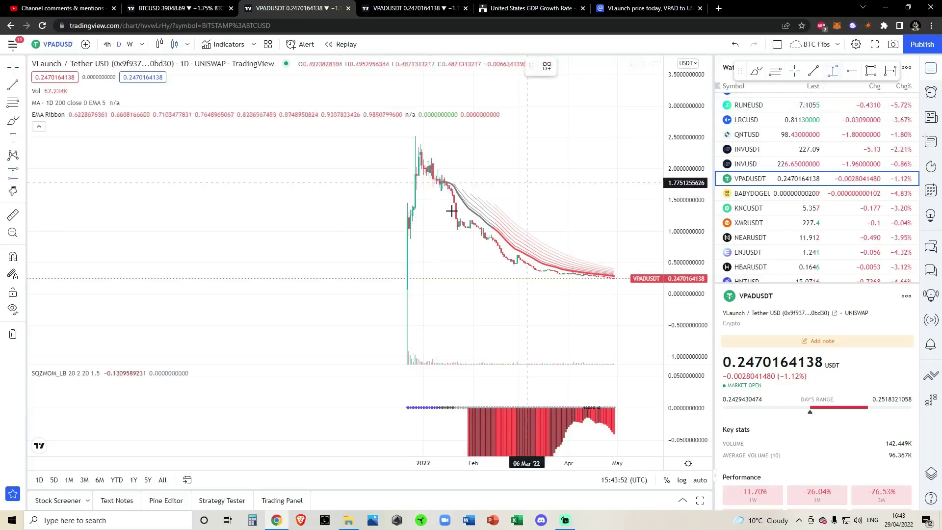
{"action": "left_click", "coordinate": [413, 199]}
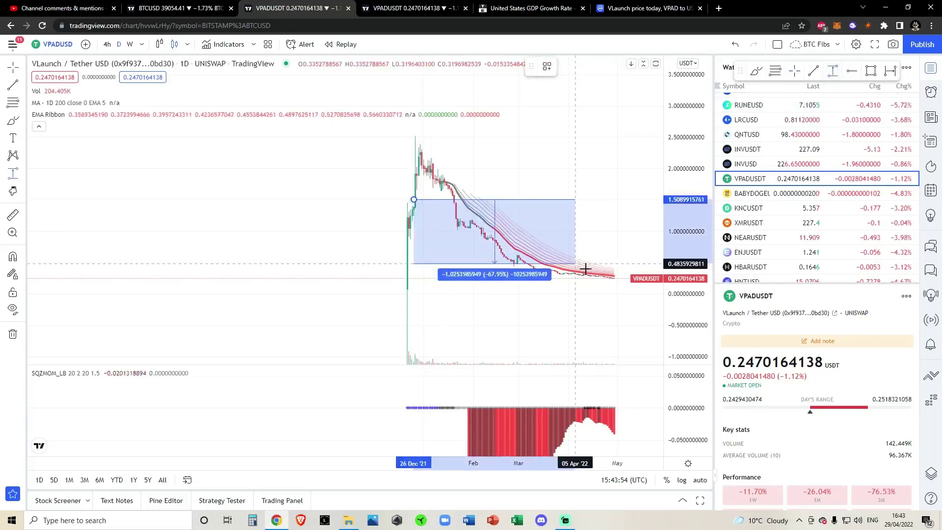
{"action": "left_click", "coordinate": [625, 278]}
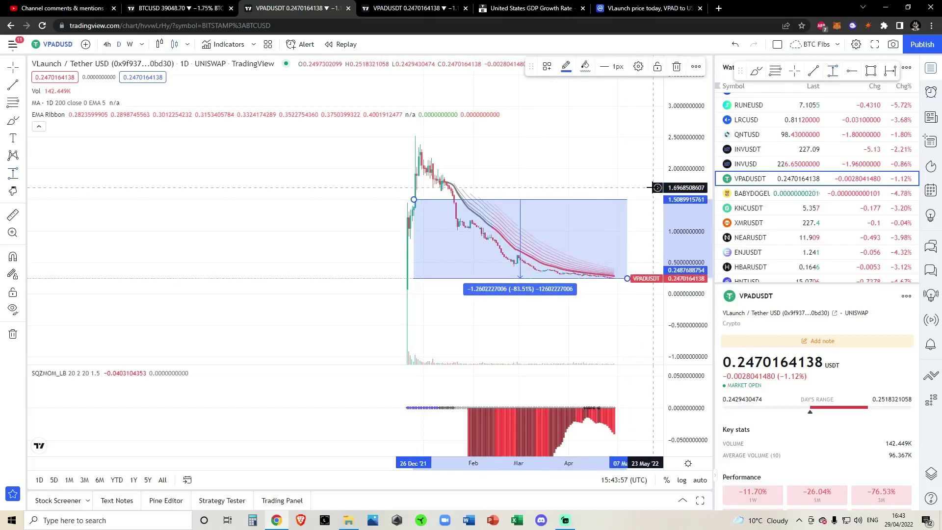
{"action": "left_click", "coordinate": [653, 191]}
Rescale the squeeze momentum pane and examine its histogram from February to late April
{"action": "left_click_drag", "start_coordinate": [698, 409], "coordinate": [696, 443]}
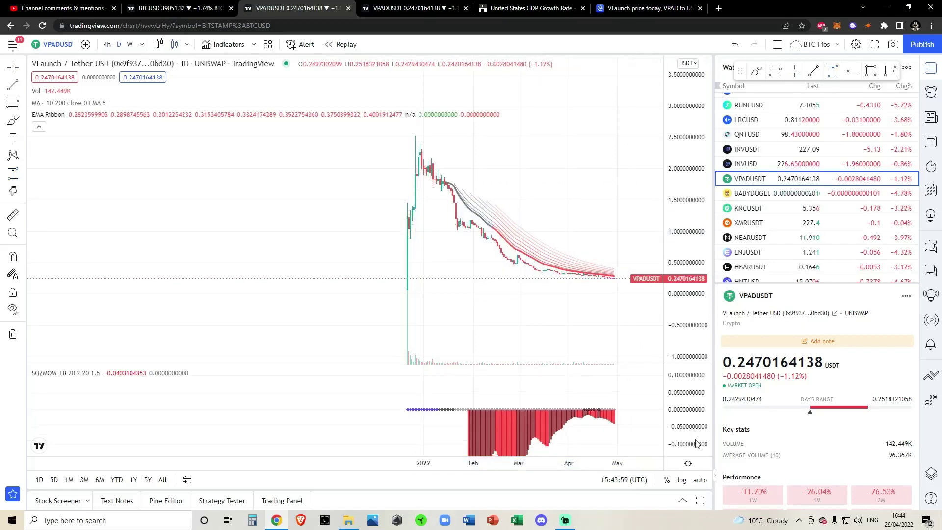
{"action": "left_click_drag", "start_coordinate": [627, 432], "coordinate": [595, 407]}
{"action": "left_click_drag", "start_coordinate": [703, 401], "coordinate": [701, 373]}
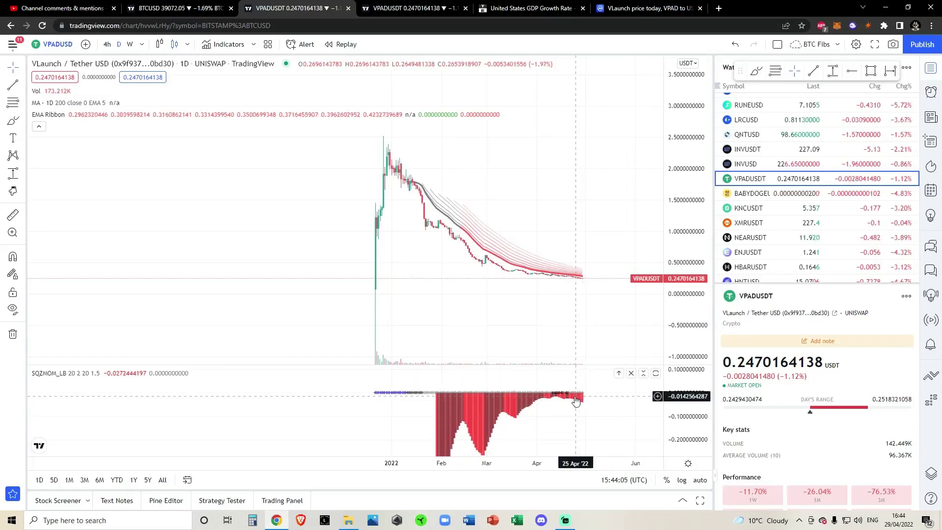
{"action": "left_click_drag", "start_coordinate": [679, 407], "coordinate": [696, 360]}
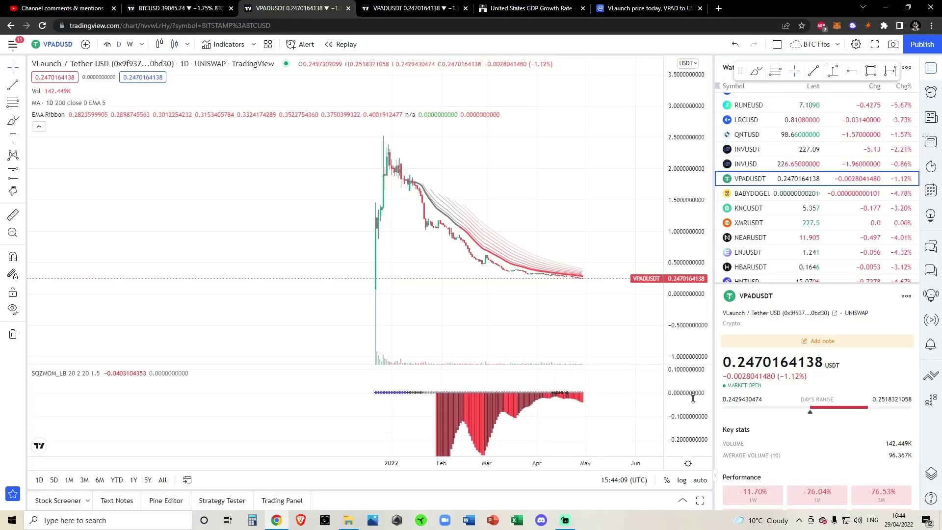
Brush a declining resistance line from about 0.42 to 0.33 USDT and a projected rise from the latest candle to about 0.40
{"action": "scroll", "coordinate": [580, 372], "scroll_direction": "up", "scroll_amount": 5}
{"action": "left_click_drag", "start_coordinate": [681, 293], "coordinate": [680, 84]}
{"action": "scroll", "coordinate": [559, 250], "scroll_direction": "up", "scroll_amount": 5}
{"action": "left_click_drag", "start_coordinate": [550, 280], "coordinate": [591, 120]}
{"action": "left_click_drag", "start_coordinate": [685, 270], "coordinate": [688, 152]}
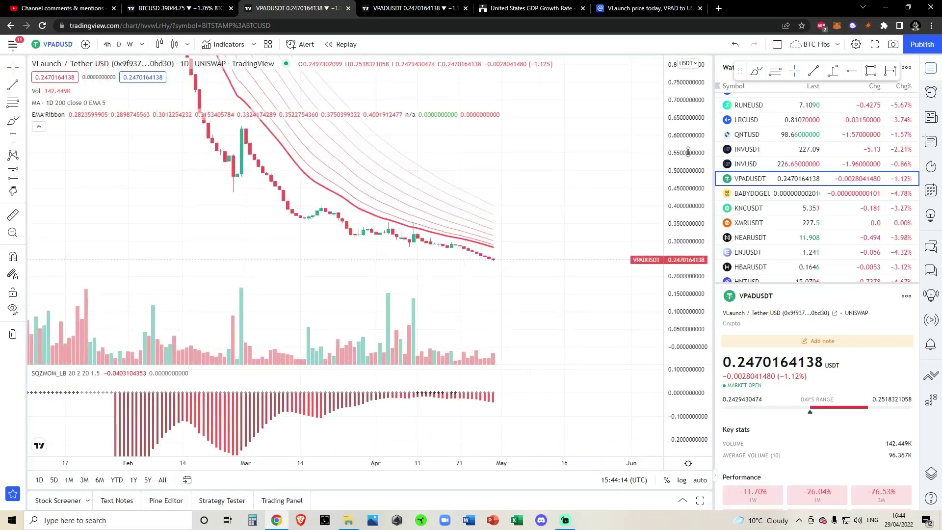
{"action": "left_click_drag", "start_coordinate": [586, 173], "coordinate": [547, 182]}
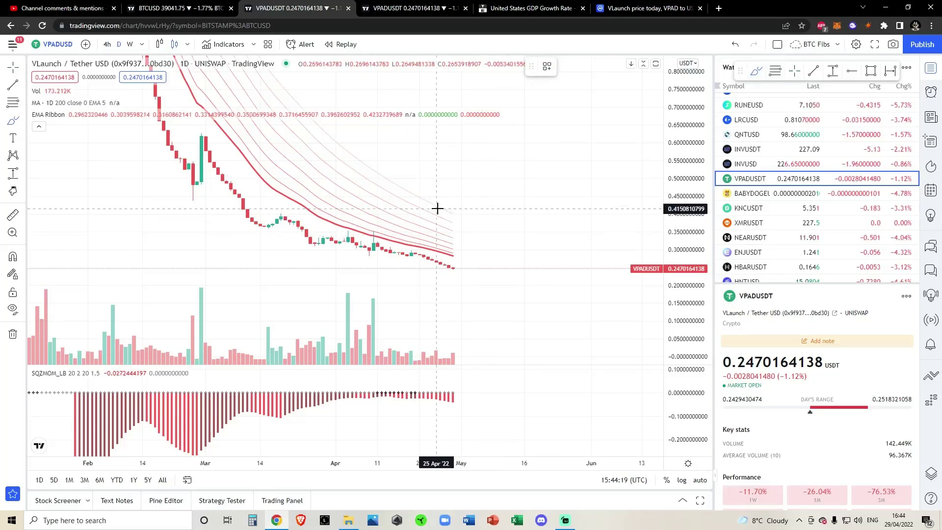
{"action": "left_click_drag", "start_coordinate": [437, 206], "coordinate": [562, 238]}
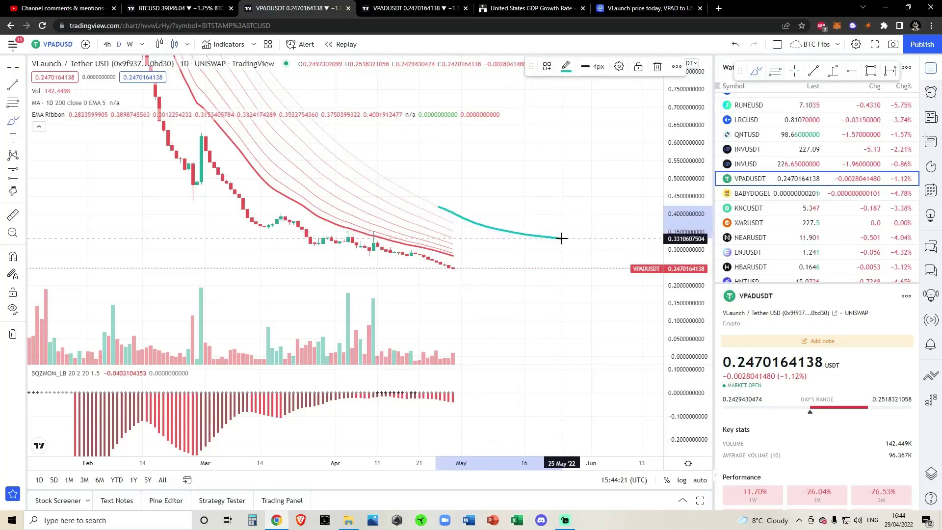
{"action": "left_click_drag", "start_coordinate": [453, 268], "coordinate": [477, 223]}
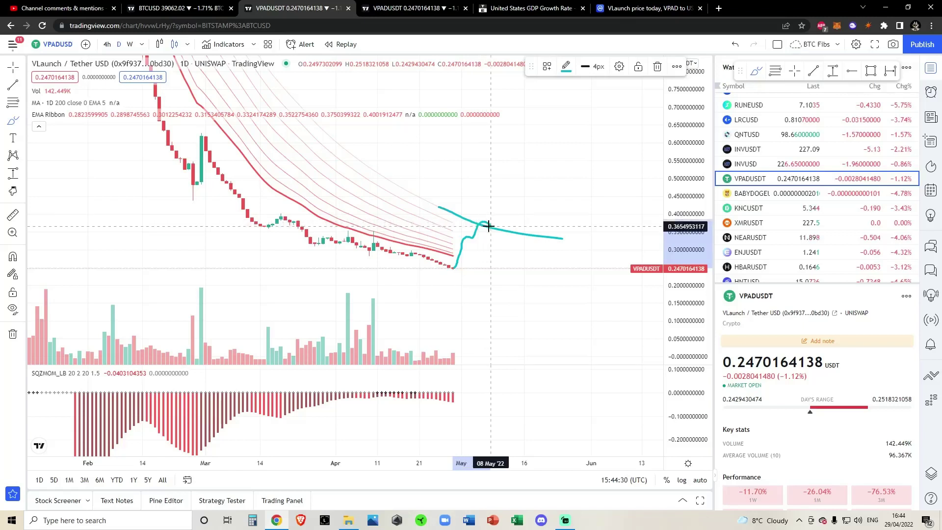
{"action": "left_click_drag", "start_coordinate": [492, 225], "coordinate": [499, 213]}
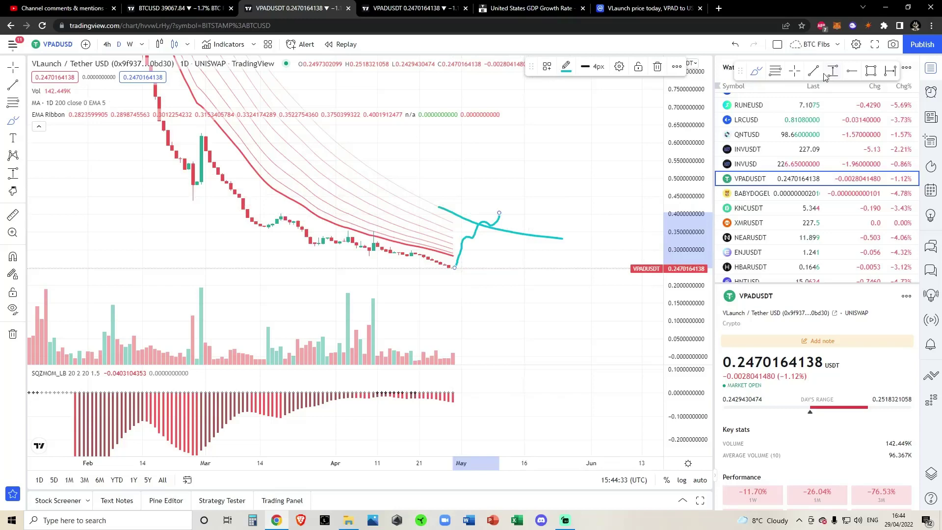
Switch the VPADUSDT chart to the 4-hour timeframe and bring the February to April price history into view
{"action": "scroll", "coordinate": [595, 199], "scroll_direction": "down", "scroll_amount": 3}
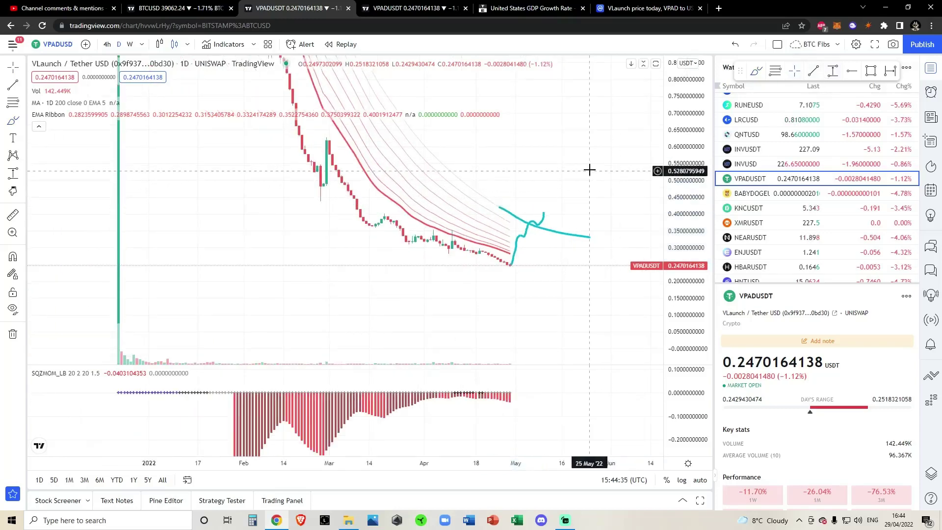
{"action": "scroll", "coordinate": [673, 161], "scroll_direction": "down", "scroll_amount": 4}
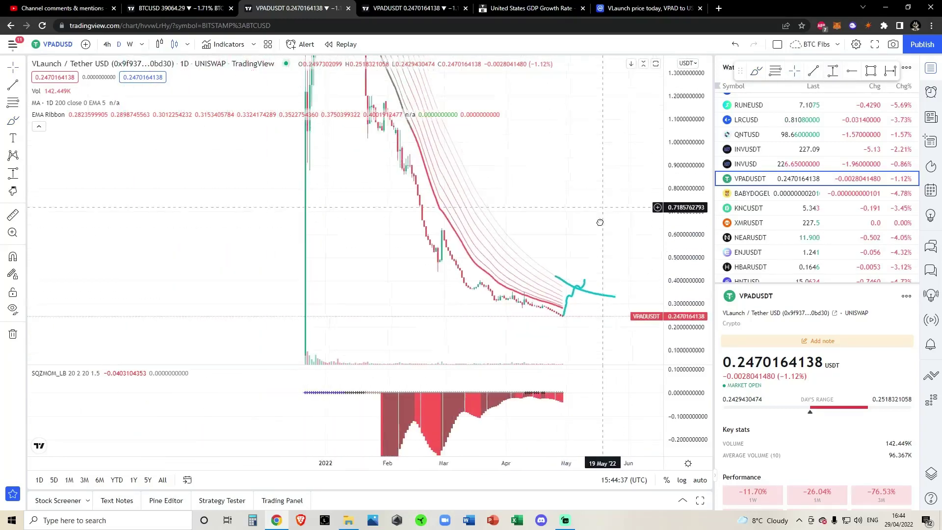
{"action": "scroll", "coordinate": [686, 175], "scroll_direction": "down", "scroll_amount": 4}
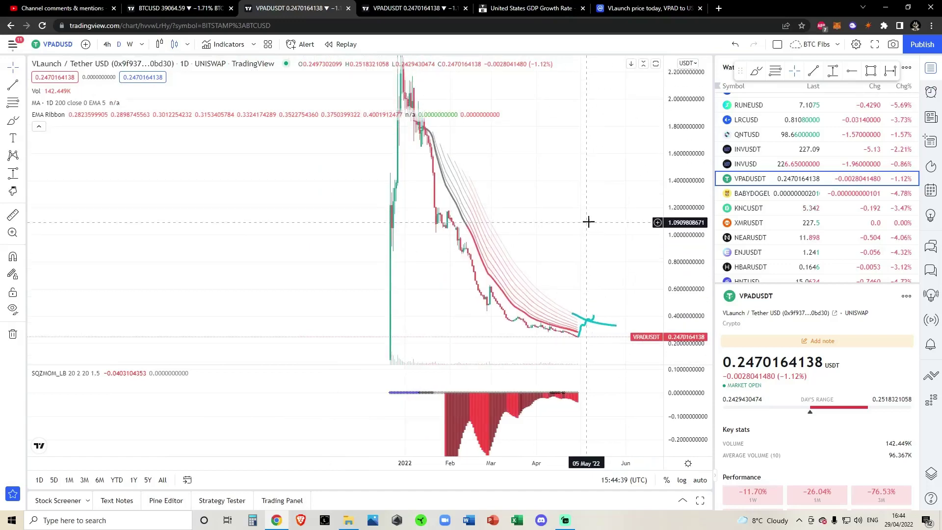
{"action": "left_click_drag", "start_coordinate": [693, 192], "coordinate": [670, 200]}
{"action": "scroll", "coordinate": [593, 238], "scroll_direction": "up", "scroll_amount": 4}
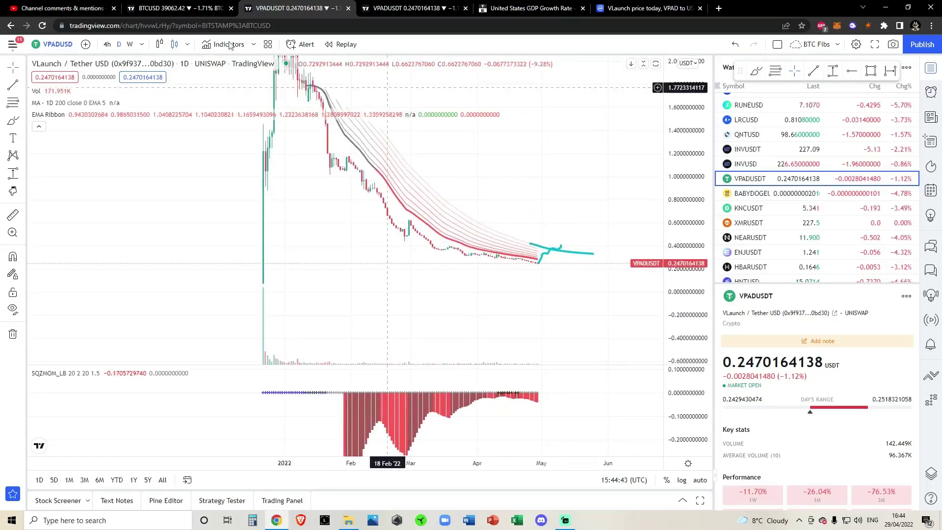
{"action": "left_click", "coordinate": [107, 44]}
{"action": "left_click_drag", "start_coordinate": [688, 304], "coordinate": [666, 6]}
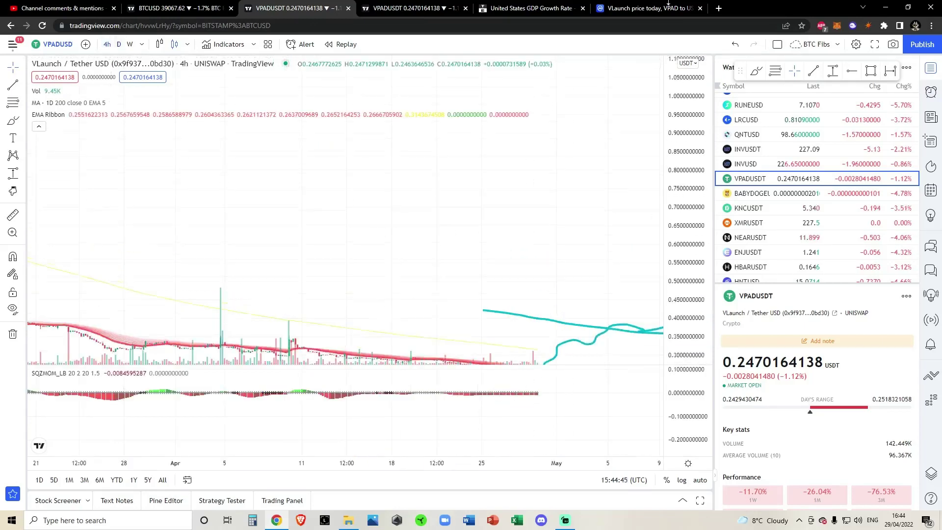
{"action": "left_click_drag", "start_coordinate": [458, 238], "coordinate": [595, 81]}
{"action": "scroll", "coordinate": [610, 184], "scroll_direction": "down", "scroll_amount": 9}
{"action": "scroll", "coordinate": [599, 147], "scroll_direction": "down", "scroll_amount": 4}
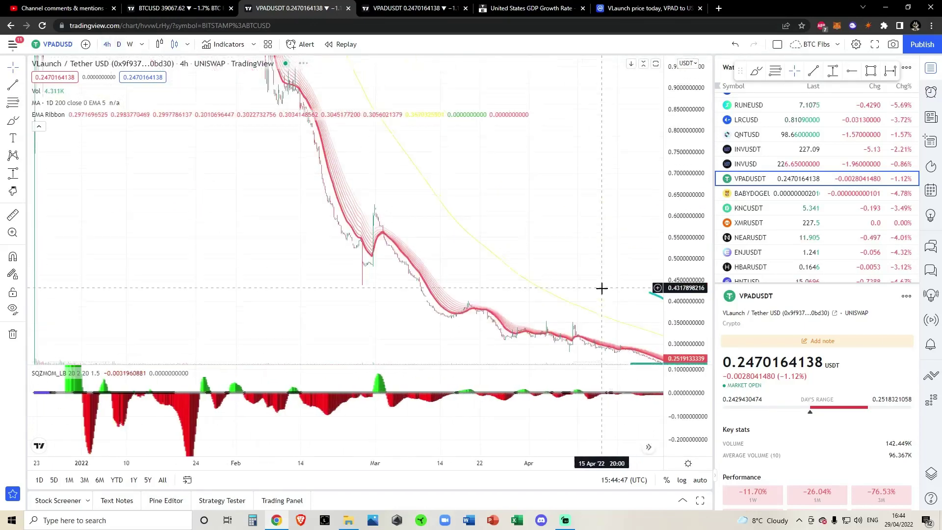
Examine the 4-hour candles against the EMA Ribbon around the late-February bounce and back to early January
{"action": "mouse_move", "coordinate": [669, 282]}
{"action": "left_mouse_down"}
{"action": "mouse_move", "coordinate": [669, 339]}
{"action": "mouse_move", "coordinate": [668, 289]}
{"action": "left_mouse_up"}
{"action": "scroll", "coordinate": [557, 240], "scroll_direction": "up", "scroll_amount": 3}
{"action": "scroll", "coordinate": [557, 241], "scroll_direction": "up", "scroll_amount": 3}
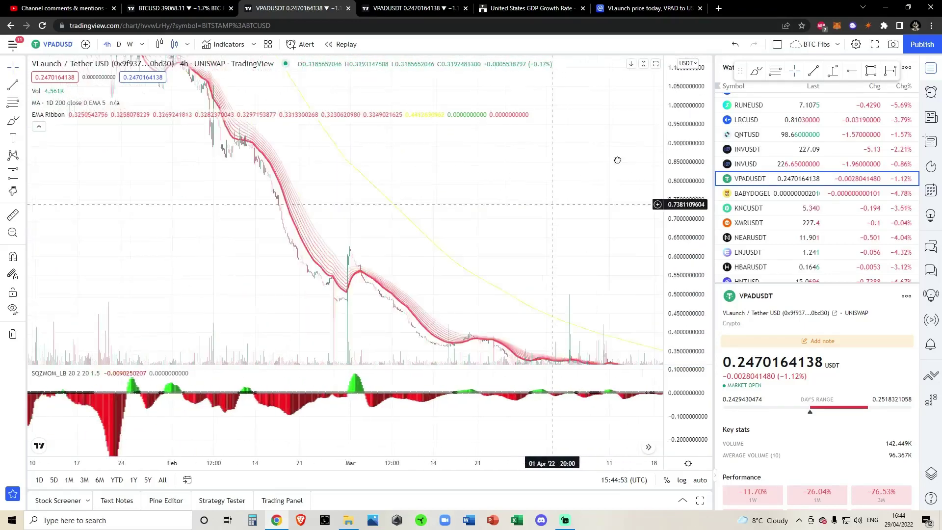
{"action": "scroll", "coordinate": [443, 191], "scroll_direction": "up", "scroll_amount": 1}
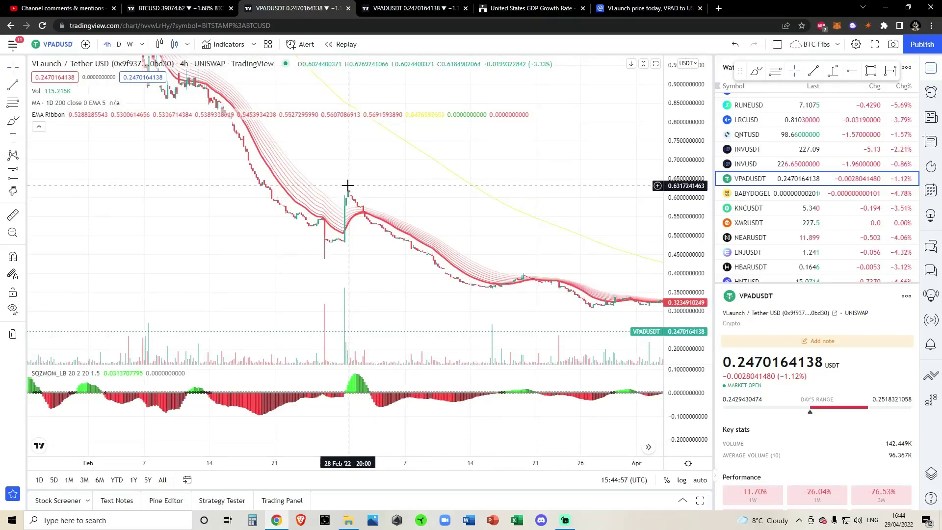
{"action": "left_click_drag", "start_coordinate": [599, 173], "coordinate": [682, 180]}
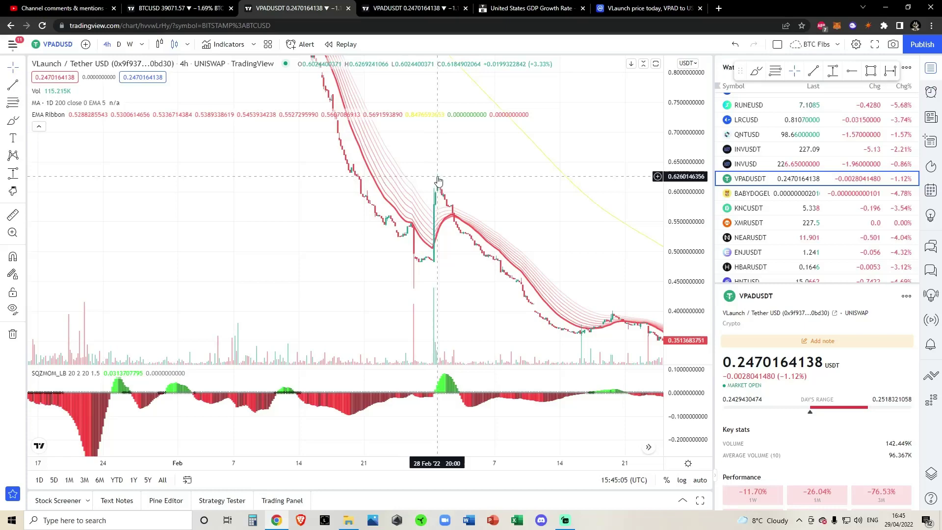
{"action": "left_click_drag", "start_coordinate": [492, 185], "coordinate": [580, 323]}
{"action": "left_click_drag", "start_coordinate": [561, 157], "coordinate": [622, 304]}
{"action": "left_click_drag", "start_coordinate": [477, 211], "coordinate": [634, 378]}
{"action": "left_click_drag", "start_coordinate": [495, 235], "coordinate": [541, 418]}
{"action": "left_click_drag", "start_coordinate": [528, 255], "coordinate": [542, 324]}
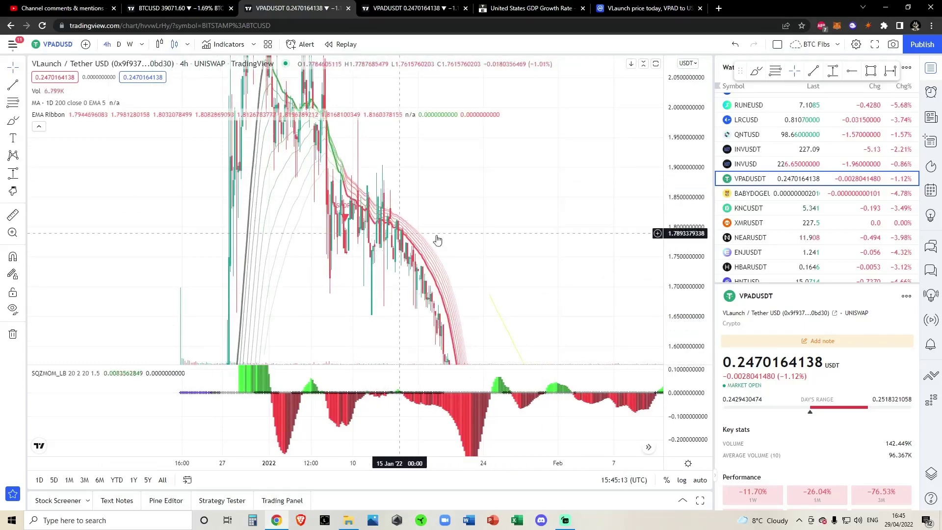
Follow the 4-hour candles against the EMA Ribbon forward from mid-January to the early-April bounces
{"action": "left_click_drag", "start_coordinate": [537, 318], "coordinate": [378, 67]}
{"action": "left_click_drag", "start_coordinate": [517, 265], "coordinate": [415, 122]}
{"action": "left_click_drag", "start_coordinate": [526, 231], "coordinate": [499, 142]}
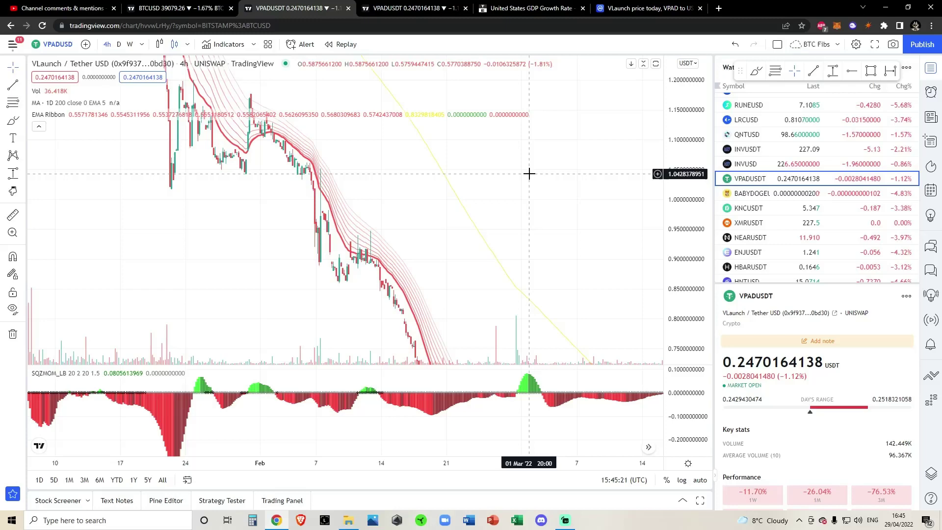
{"action": "left_click_drag", "start_coordinate": [548, 219], "coordinate": [489, 85]}
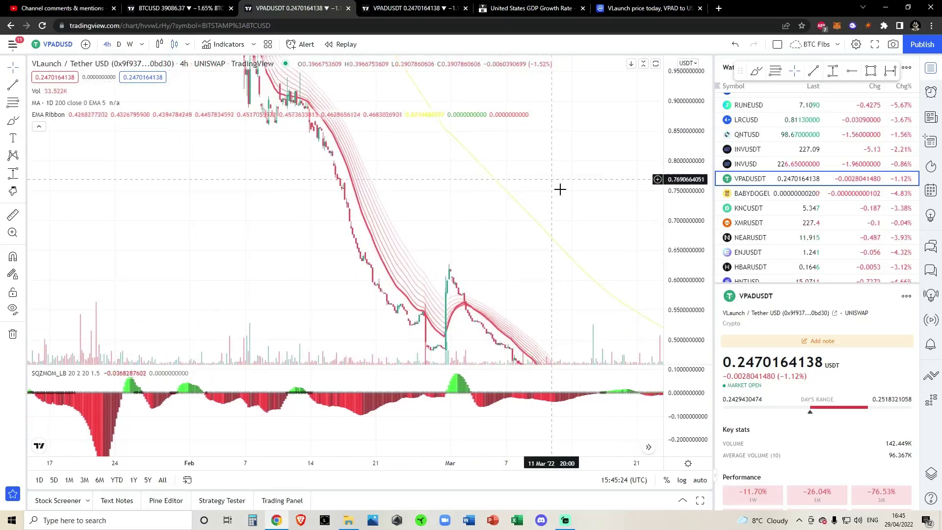
{"action": "left_click_drag", "start_coordinate": [559, 188], "coordinate": [487, 76]}
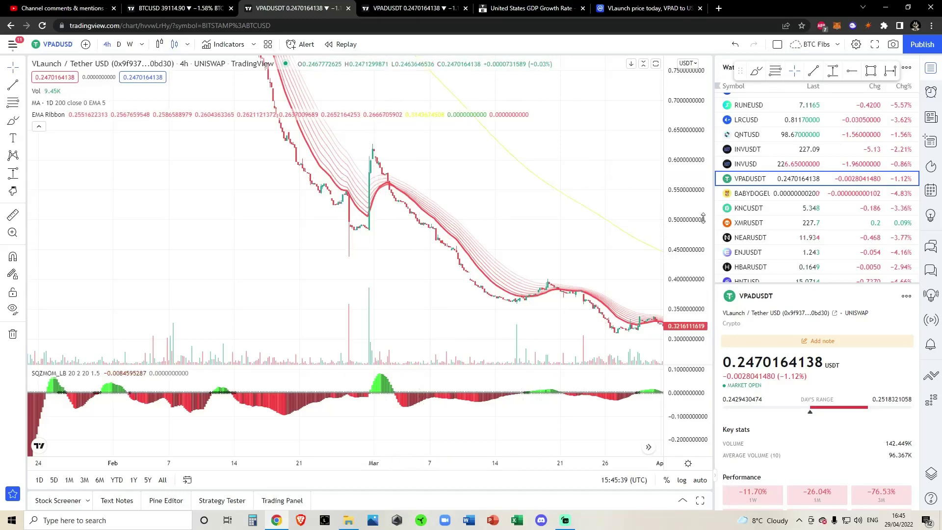
{"action": "left_click_drag", "start_coordinate": [699, 187], "coordinate": [699, 216]}
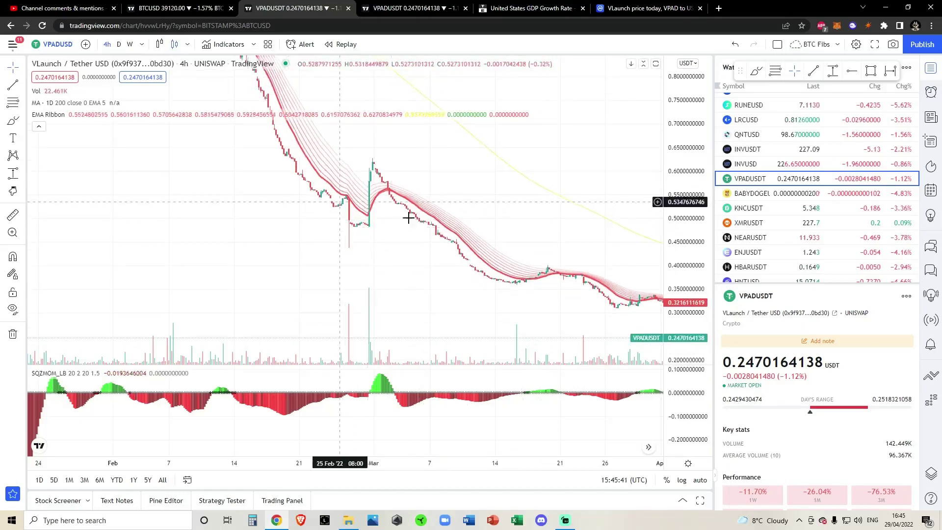
{"action": "left_click_drag", "start_coordinate": [490, 194], "coordinate": [447, 168]}
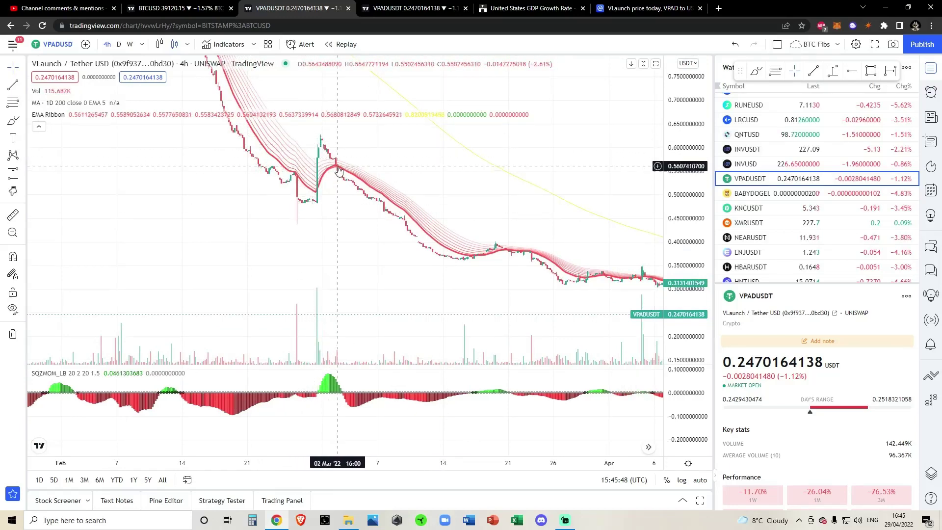
{"action": "left_click_drag", "start_coordinate": [422, 158], "coordinate": [354, 126]}
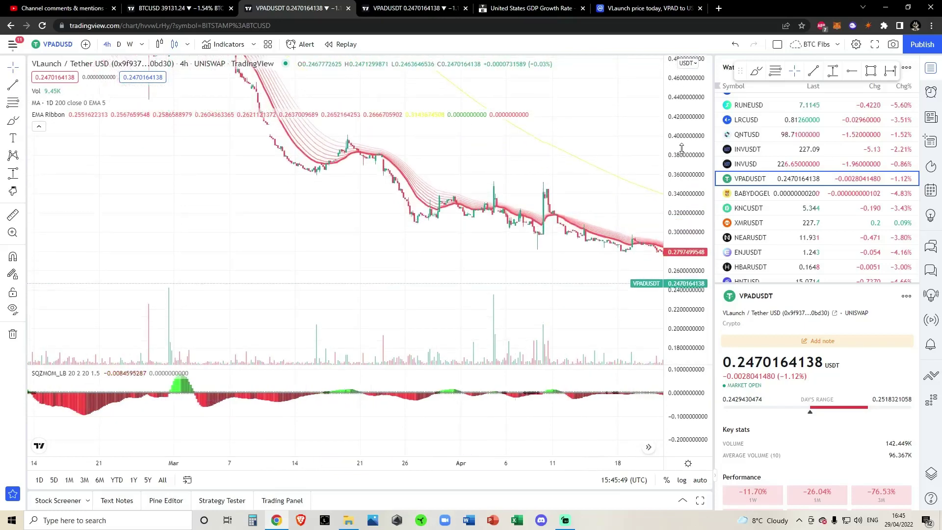
{"action": "left_click_drag", "start_coordinate": [475, 170], "coordinate": [490, 185]}
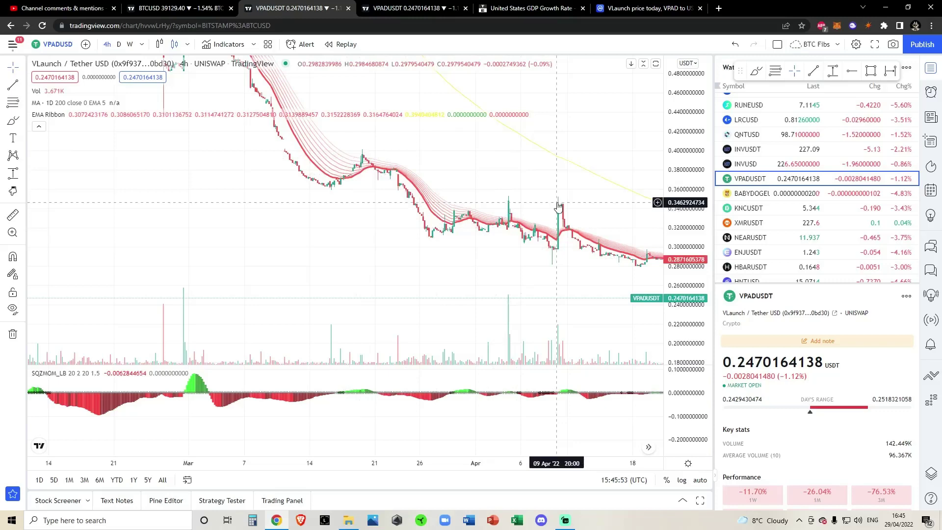
Brush over the 9 April spike and pullback to the EMA Ribbon with a circled rebound near 0.33, and undo the strokes
{"action": "scroll", "coordinate": [620, 267], "scroll_direction": "up", "scroll_amount": 10}
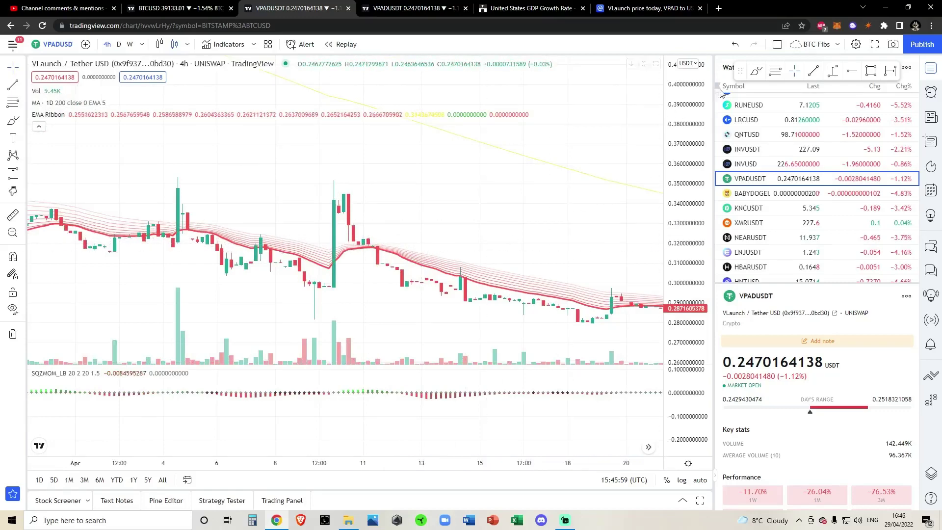
{"action": "left_click", "coordinate": [757, 72]}
{"action": "mouse_move", "coordinate": [332, 287]}
{"action": "left_mouse_down"}
{"action": "mouse_move", "coordinate": [338, 195]}
{"action": "mouse_move", "coordinate": [363, 241]}
{"action": "mouse_move", "coordinate": [387, 221]}
{"action": "mouse_move", "coordinate": [373, 214]}
{"action": "left_mouse_up"}
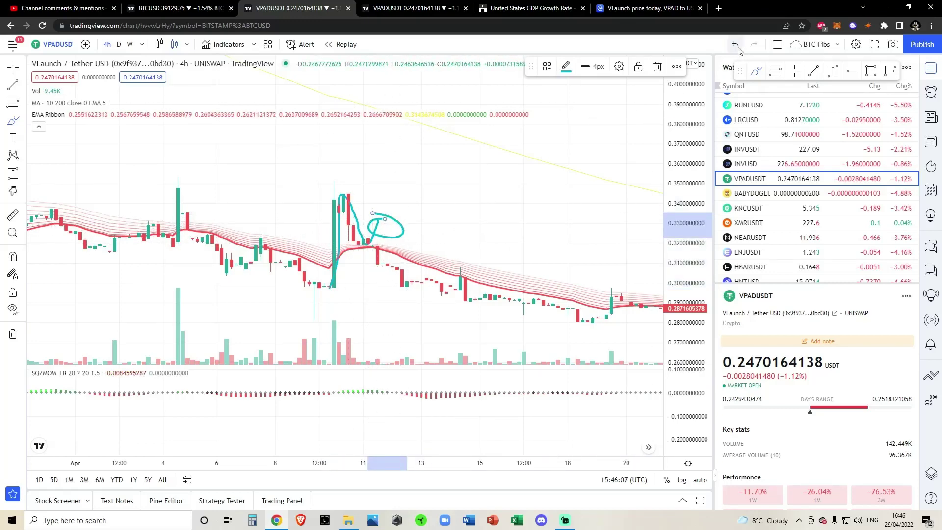
{"action": "key", "text": "ctrl+z"}
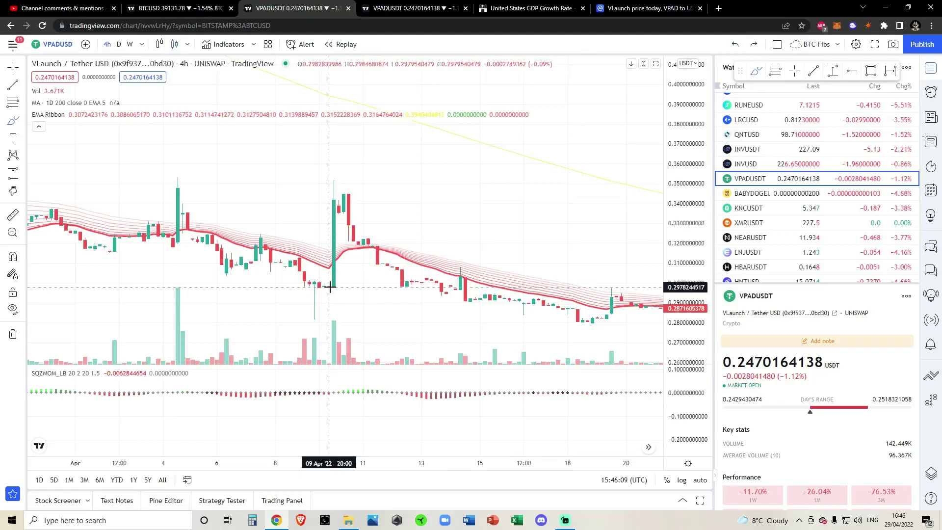
Brush hypothetical spike-and-pullback paths above the EMA Ribbon around 12 to 14 April, and undo the strokes
{"action": "left_click_drag", "start_coordinate": [379, 276], "coordinate": [416, 199]}
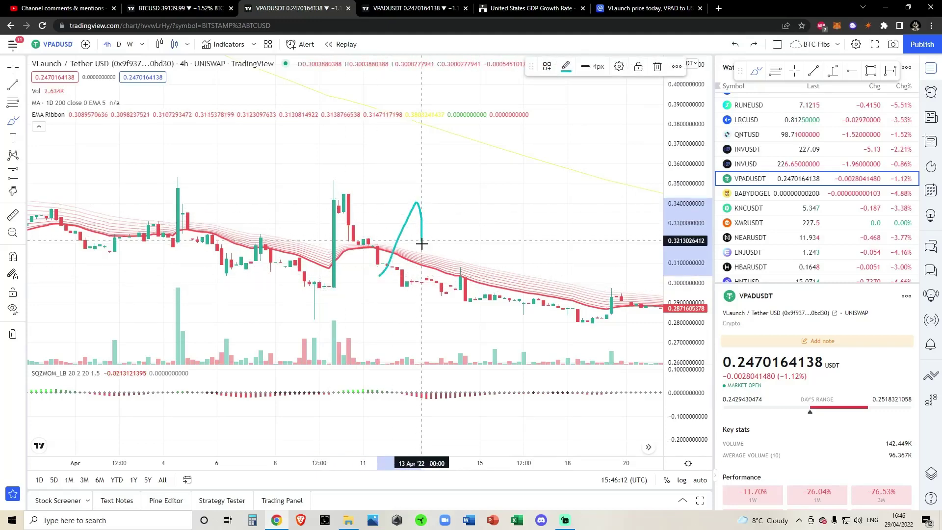
{"action": "mouse_move", "coordinate": [427, 251]}
{"action": "left_mouse_down"}
{"action": "mouse_move", "coordinate": [436, 223]}
{"action": "mouse_move", "coordinate": [460, 296]}
{"action": "left_mouse_up"}
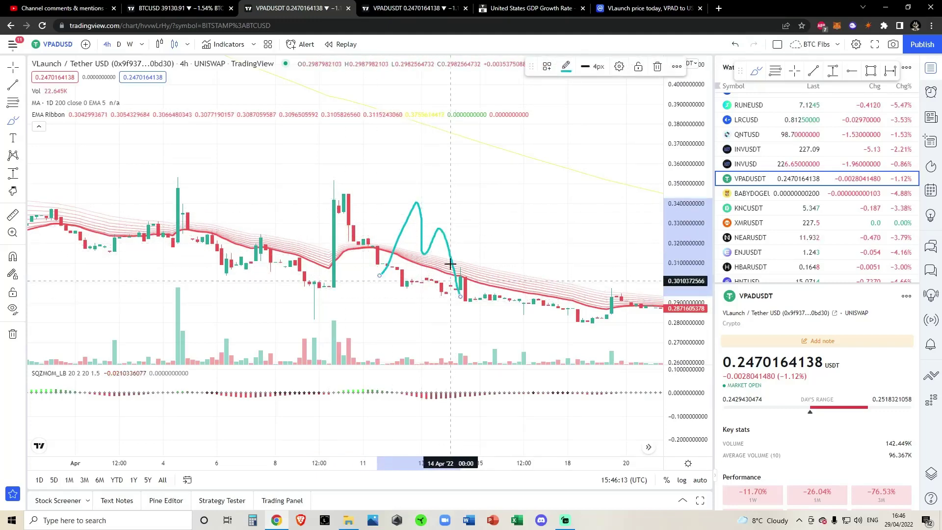
{"action": "left_click", "coordinate": [735, 44]}
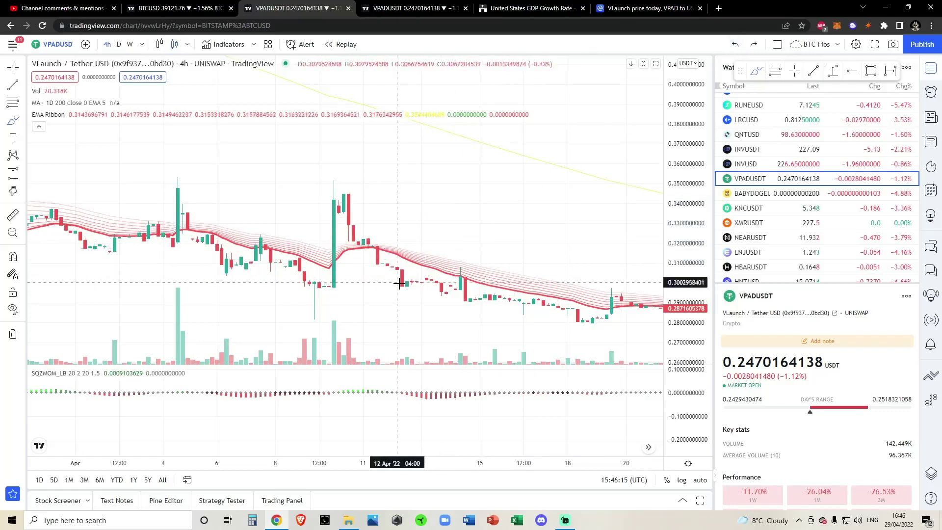
{"action": "mouse_move", "coordinate": [406, 296]}
{"action": "left_mouse_down"}
{"action": "mouse_move", "coordinate": [444, 214]}
{"action": "mouse_move", "coordinate": [437, 256]}
{"action": "left_mouse_up"}
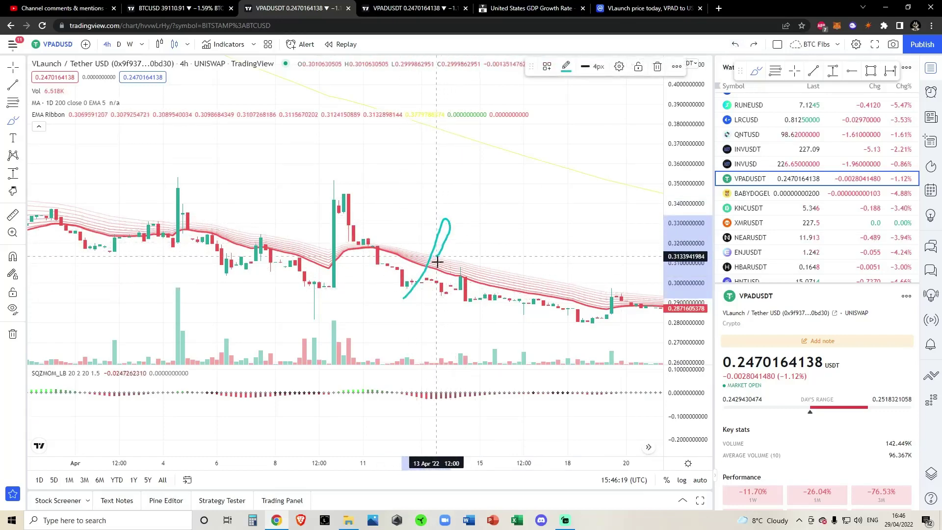
{"action": "left_click", "coordinate": [734, 45]}
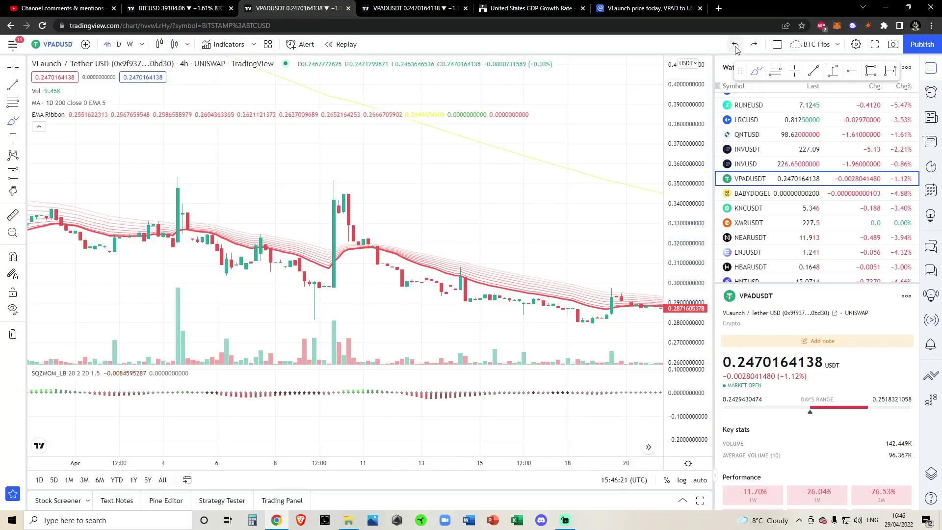
Examine the latest late-April 4-hour candles and the start of the brushed upward projection against the EMA Ribbon
{"action": "left_click", "coordinate": [796, 77]}
{"action": "left_click_drag", "start_coordinate": [586, 225], "coordinate": [196, 118]}
{"action": "scroll", "coordinate": [515, 208], "scroll_direction": "down", "scroll_amount": 3}
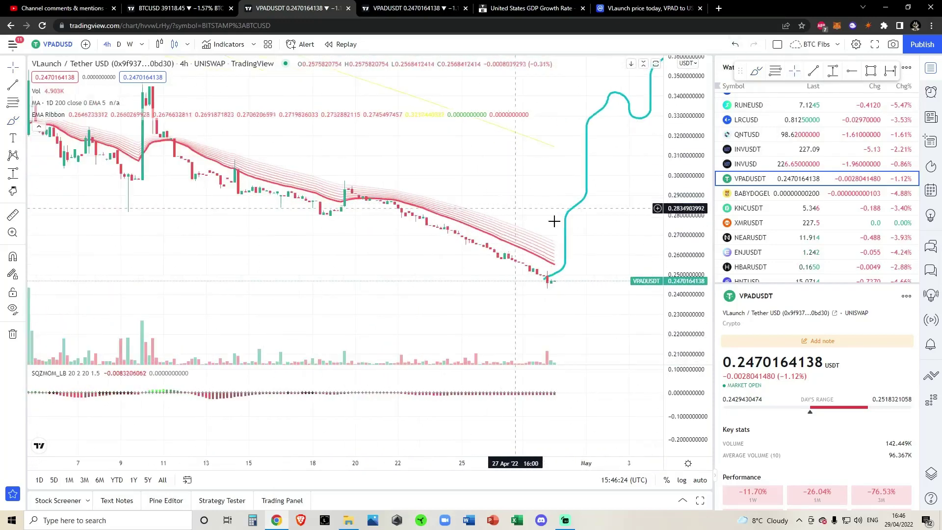
{"action": "left_click_drag", "start_coordinate": [685, 210], "coordinate": [685, 138]}
{"action": "scroll", "coordinate": [615, 248], "scroll_direction": "up", "scroll_amount": 1}
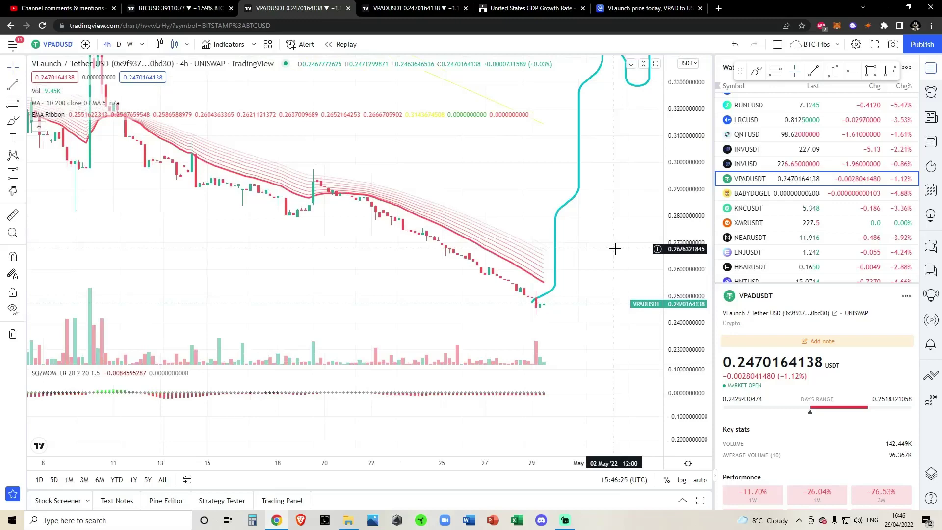
Stretch the squeeze momentum pane's value scale to examine its 4-hour bars from April
{"action": "left_click_drag", "start_coordinate": [680, 437], "coordinate": [681, 355]}
{"action": "left_click_drag", "start_coordinate": [597, 410], "coordinate": [597, 457]}
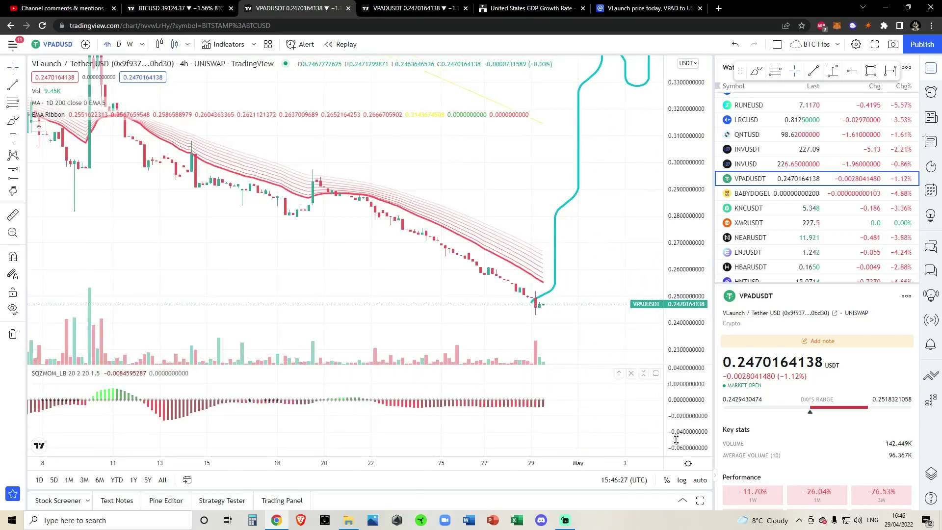
{"action": "left_click_drag", "start_coordinate": [675, 439], "coordinate": [677, 360]}
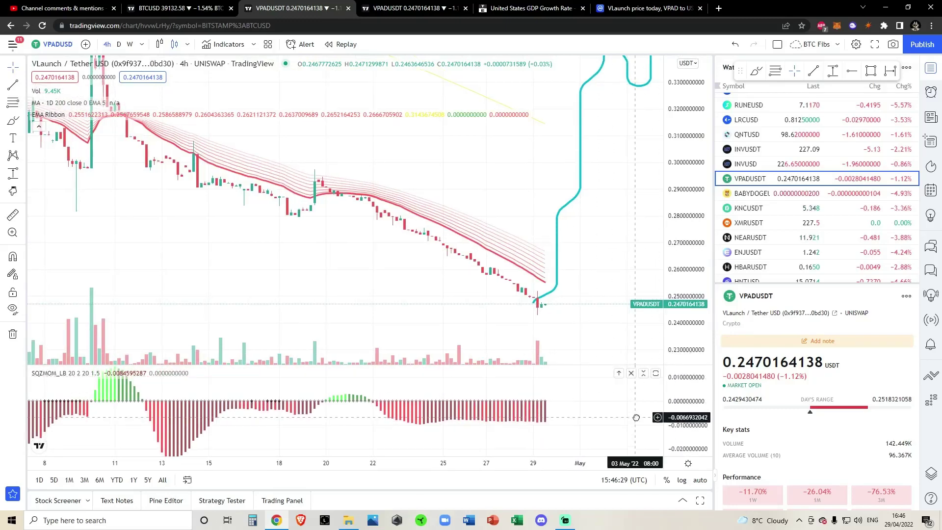
{"action": "left_click_drag", "start_coordinate": [636, 418], "coordinate": [638, 421]}
{"action": "scroll", "coordinate": [637, 421], "scroll_direction": "down", "scroll_amount": 3}
{"action": "left_click_drag", "start_coordinate": [681, 399], "coordinate": [680, 418]}
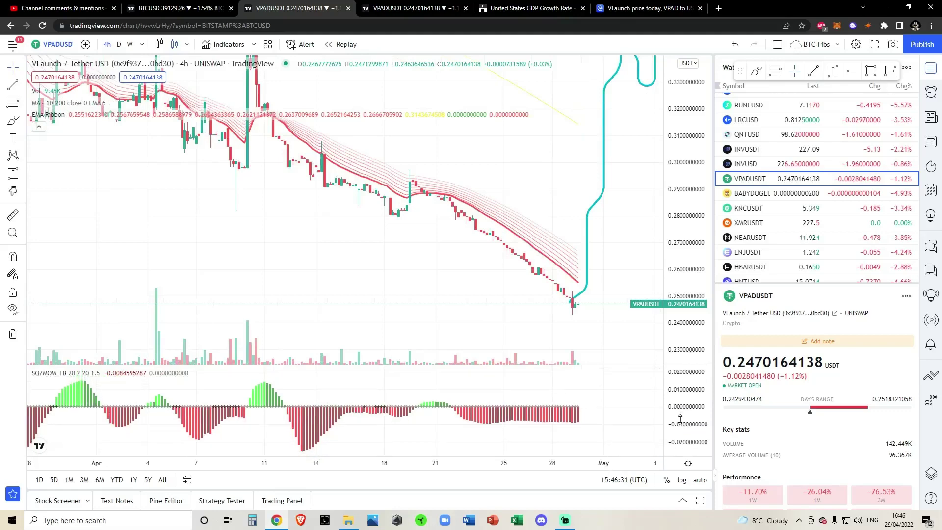
Switch the VPADUSDT chart to the daily timeframe and fit the price history from launch to the May projection
{"action": "left_click", "coordinate": [120, 45]}
{"action": "left_click_drag", "start_coordinate": [693, 160], "coordinate": [670, 319]}
{"action": "scroll", "coordinate": [645, 312], "scroll_direction": "down", "scroll_amount": 4}
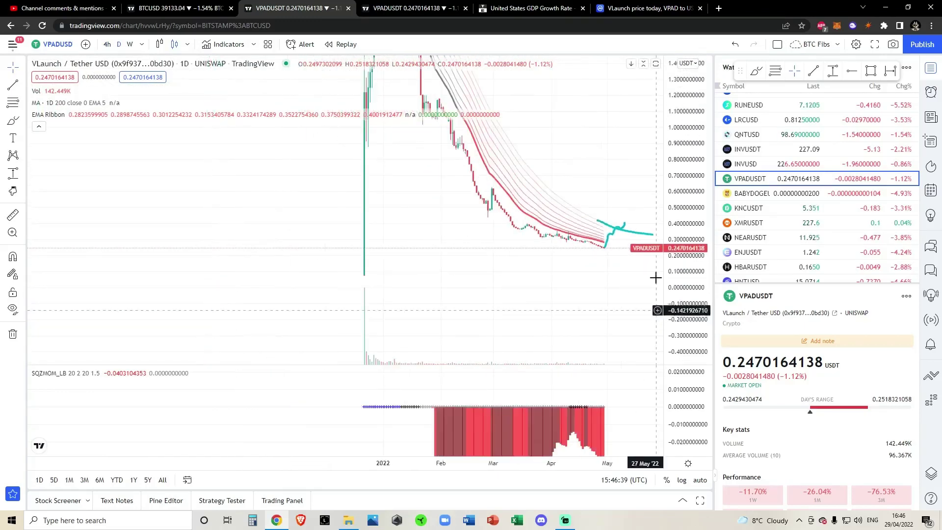
{"action": "left_click_drag", "start_coordinate": [606, 152], "coordinate": [593, 252]}
{"action": "left_click_drag", "start_coordinate": [687, 174], "coordinate": [680, 298]}
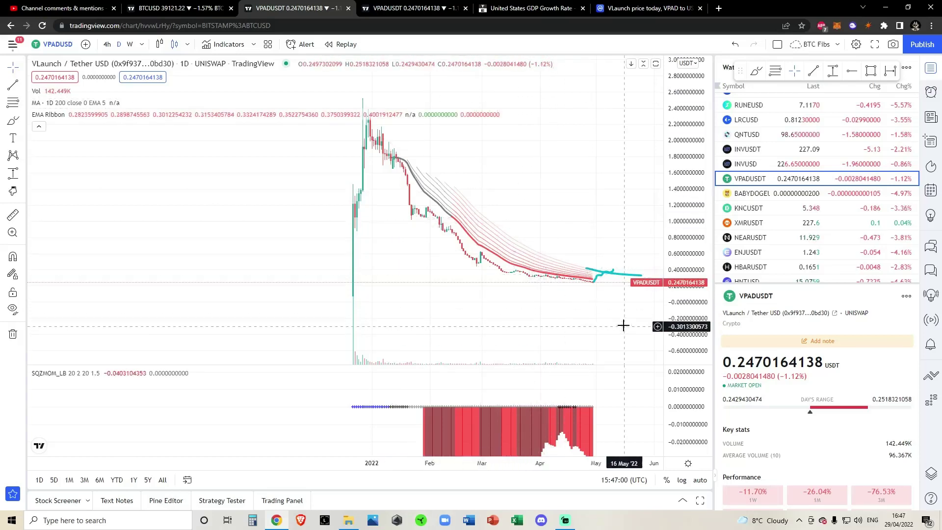
Examine up close where the brushed daily projection crosses the descending line at the EMA Ribbon's upper edge
{"action": "left_click_drag", "start_coordinate": [623, 326], "coordinate": [595, 303]}
{"action": "left_click_drag", "start_coordinate": [677, 309], "coordinate": [667, 128]}
{"action": "scroll", "coordinate": [584, 255], "scroll_direction": "up", "scroll_amount": 5}
{"action": "left_click_drag", "start_coordinate": [582, 249], "coordinate": [583, 152]}
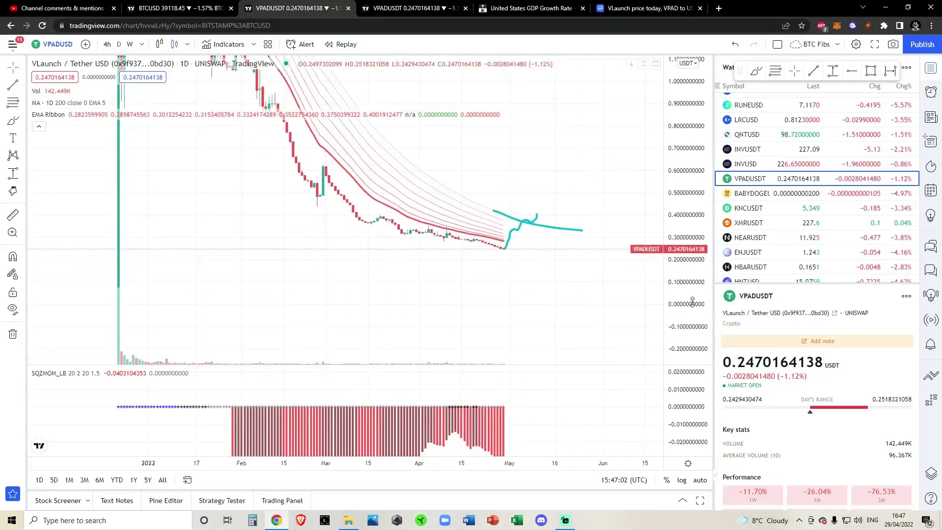
{"action": "left_click_drag", "start_coordinate": [692, 300], "coordinate": [677, 145]}
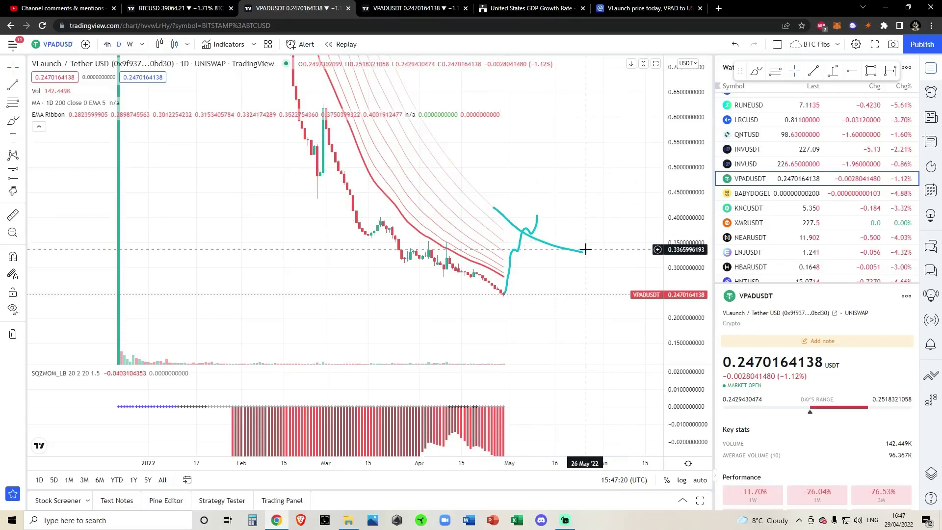
Examine the whole daily decline from the late-December 2021 peak down to the projection
{"action": "scroll", "coordinate": [586, 249], "scroll_direction": "down", "scroll_amount": 2}
{"action": "left_click_drag", "start_coordinate": [683, 167], "coordinate": [683, 278]}
{"action": "scroll", "coordinate": [585, 236], "scroll_direction": "down", "scroll_amount": 4}
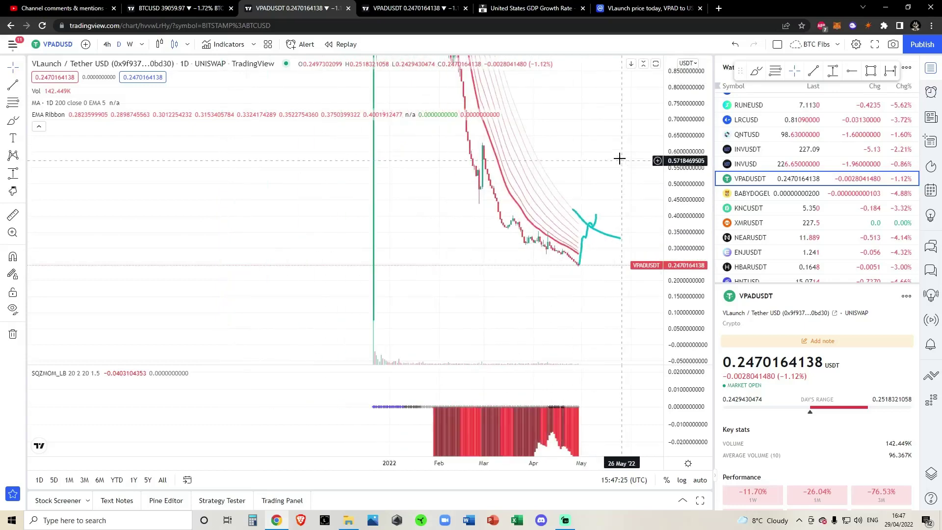
{"action": "left_click_drag", "start_coordinate": [620, 158], "coordinate": [602, 252]}
{"action": "left_click_drag", "start_coordinate": [685, 204], "coordinate": [684, 304]}
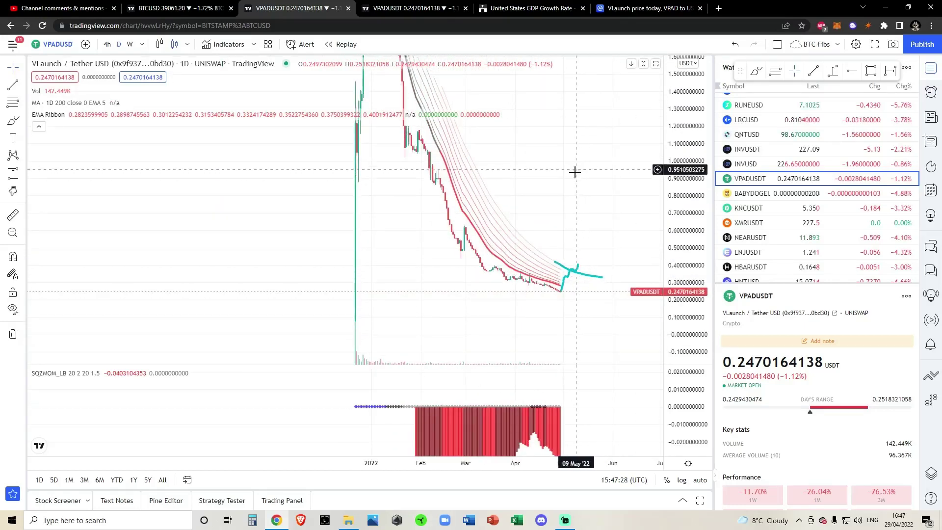
{"action": "left_click_drag", "start_coordinate": [576, 172], "coordinate": [587, 217]}
{"action": "left_click_drag", "start_coordinate": [686, 333], "coordinate": [687, 361]}
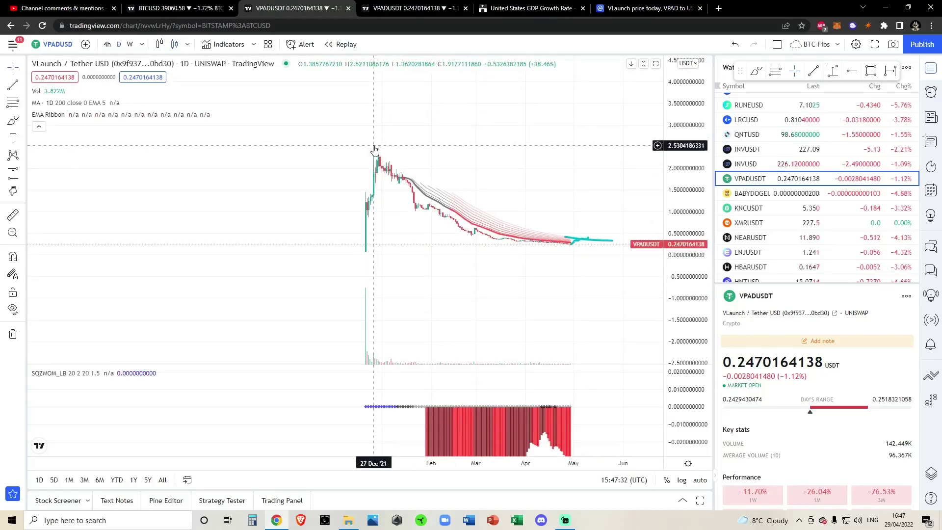
Brush an alternative path dipping to about 0.07 and rebounding to about 0.44 by mid-June, and undo the strokes
{"action": "left_click_drag", "start_coordinate": [614, 305], "coordinate": [560, 277]}
{"action": "left_click_drag", "start_coordinate": [686, 283], "coordinate": [639, 35]}
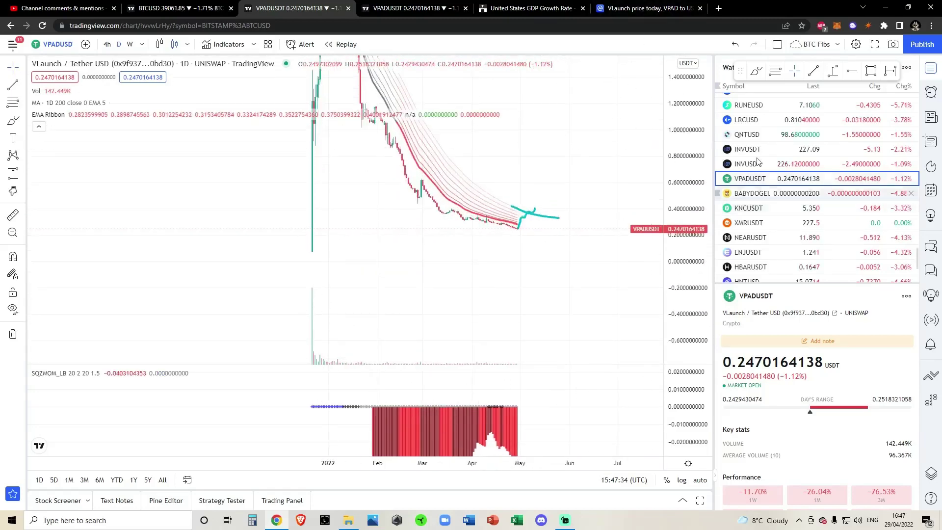
{"action": "left_click", "coordinate": [516, 223]}
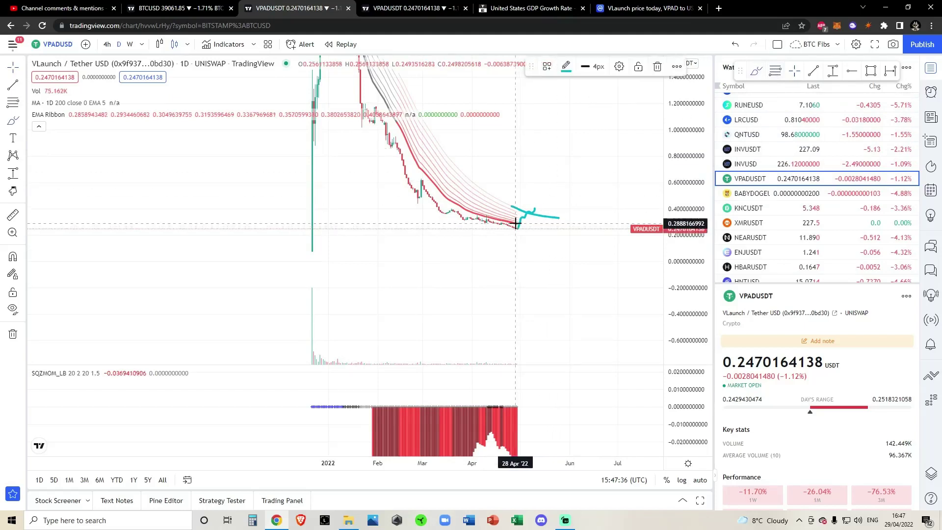
{"action": "mouse_move", "coordinate": [516, 223]}
{"action": "left_mouse_down"}
{"action": "mouse_move", "coordinate": [558, 243]}
{"action": "mouse_move", "coordinate": [522, 227]}
{"action": "mouse_move", "coordinate": [525, 244]}
{"action": "mouse_move", "coordinate": [548, 254]}
{"action": "mouse_move", "coordinate": [561, 229]}
{"action": "left_mouse_up"}
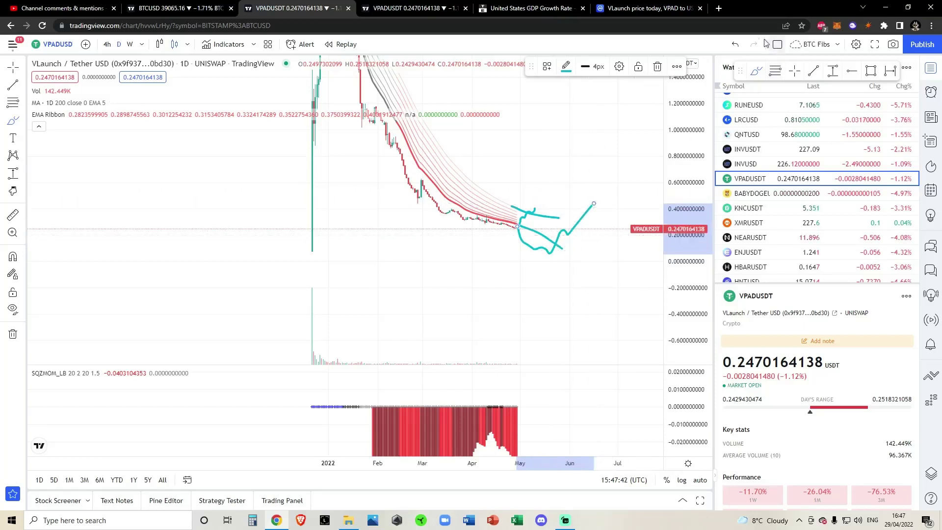
{"action": "left_click", "coordinate": [734, 45]}
{"action": "left_click", "coordinate": [735, 45]}
{"action": "left_click", "coordinate": [734, 45]}
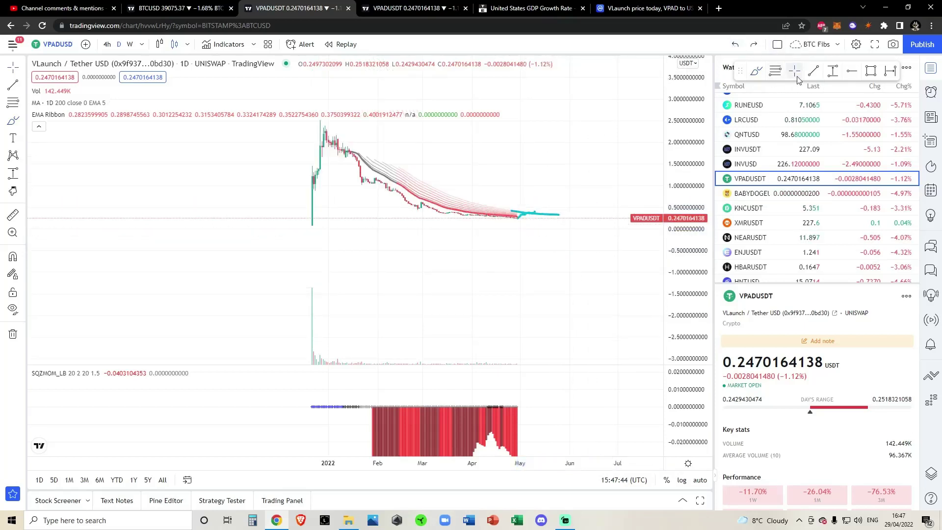
Examine the daily EMA Ribbon around the latest candles and back across the price history to the December peak
{"action": "left_click_drag", "start_coordinate": [673, 277], "coordinate": [707, 88]}
{"action": "left_click_drag", "start_coordinate": [704, 215], "coordinate": [699, 88]}
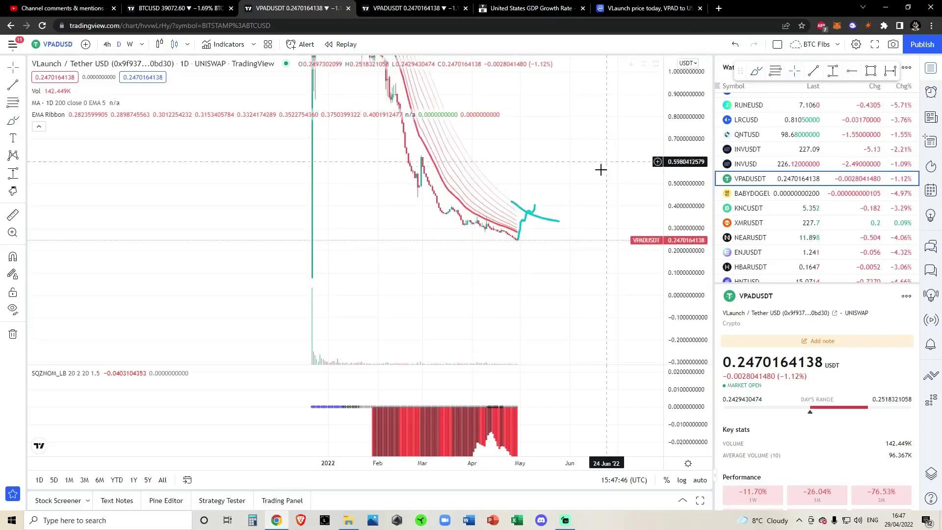
{"action": "scroll", "coordinate": [591, 172], "scroll_direction": "up", "scroll_amount": 5}
{"action": "left_click_drag", "start_coordinate": [561, 181], "coordinate": [655, 229]}
{"action": "left_click_drag", "start_coordinate": [687, 154], "coordinate": [687, 294]}
{"action": "scroll", "coordinate": [545, 265], "scroll_direction": "down", "scroll_amount": 4}
{"action": "left_click_drag", "start_coordinate": [547, 168], "coordinate": [567, 214]}
{"action": "left_click_drag", "start_coordinate": [688, 178], "coordinate": [687, 238]}
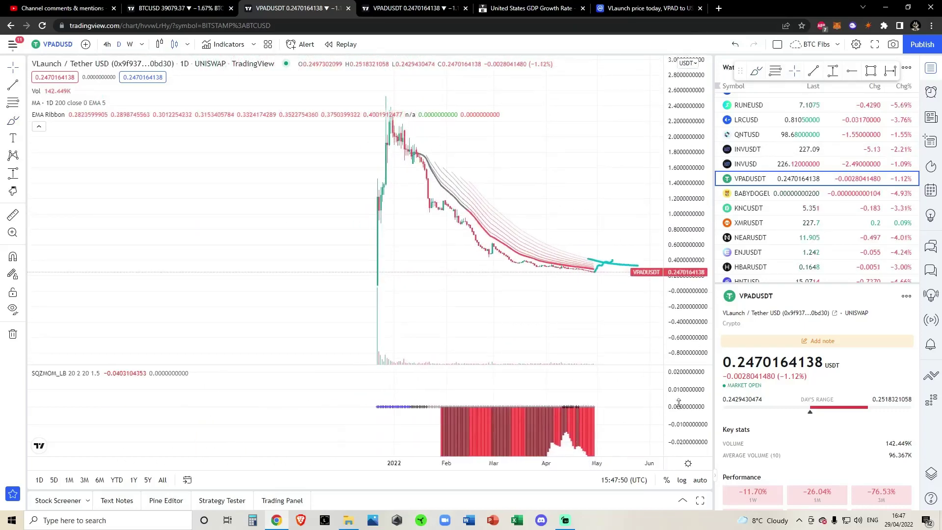
Compress the squeeze momentum scale to show more of the daily bars, and check MFI and RSI on the second VPADUSDT chart
{"action": "left_click_drag", "start_coordinate": [683, 403], "coordinate": [691, 454]}
{"action": "left_click_drag", "start_coordinate": [608, 430], "coordinate": [594, 406]}
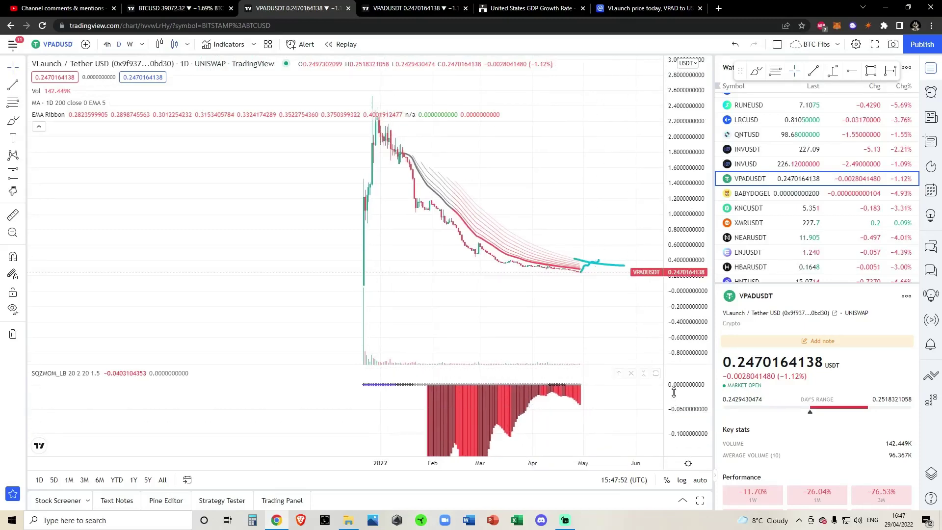
{"action": "left_click_drag", "start_coordinate": [674, 391], "coordinate": [675, 415]}
{"action": "left_click", "coordinate": [416, 8]}
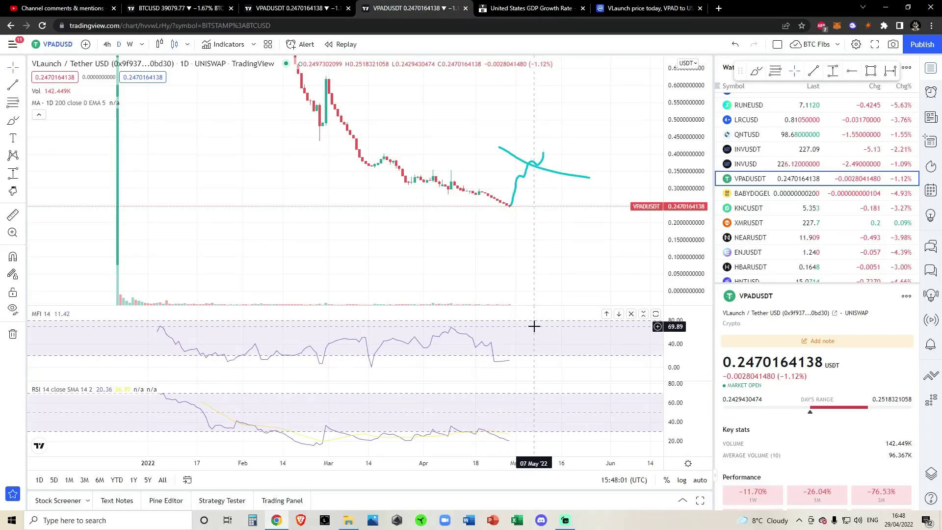
Return to the EMA Ribbon chart and examine the projected daily rise through the ribbon from the late-April low
{"action": "key", "text": "ctrl+shift+Tab"}
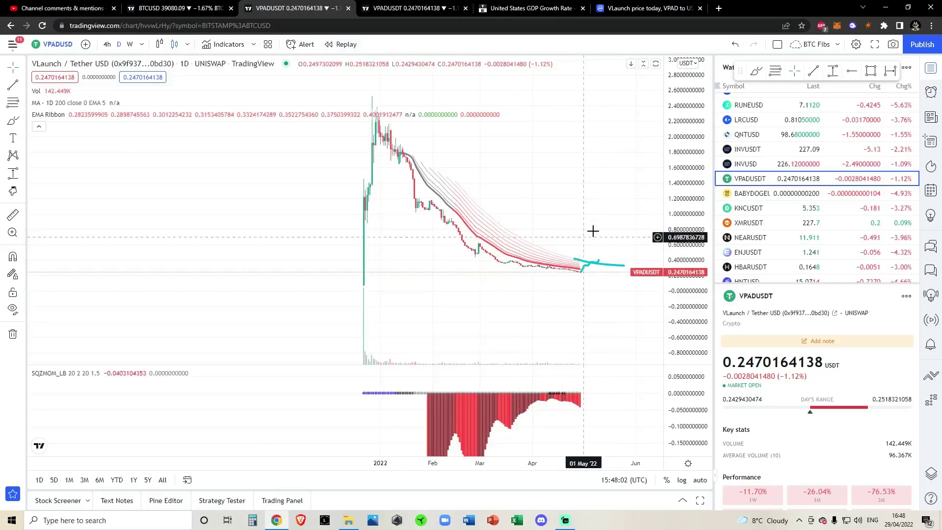
{"action": "scroll", "coordinate": [589, 235], "scroll_direction": "up", "scroll_amount": 5}
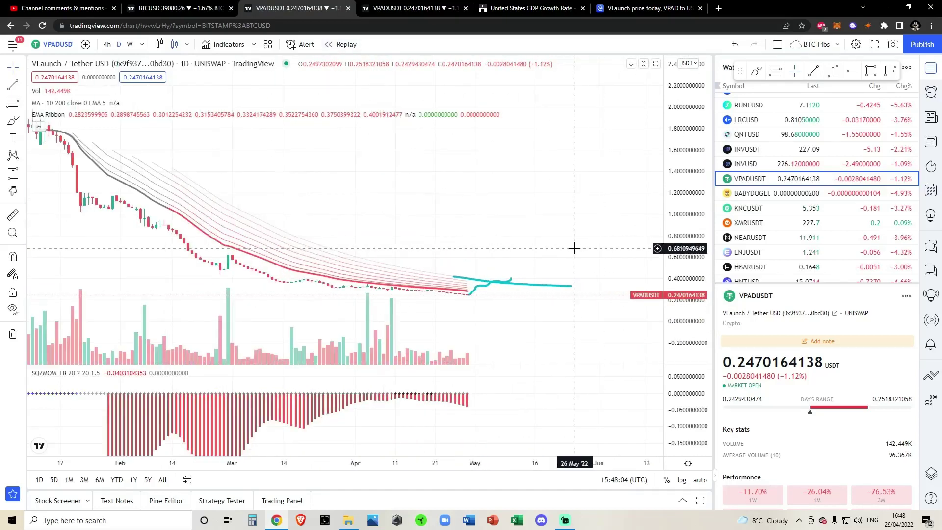
{"action": "left_click_drag", "start_coordinate": [575, 249], "coordinate": [602, 185]}
{"action": "left_click_drag", "start_coordinate": [681, 276], "coordinate": [677, 59]}
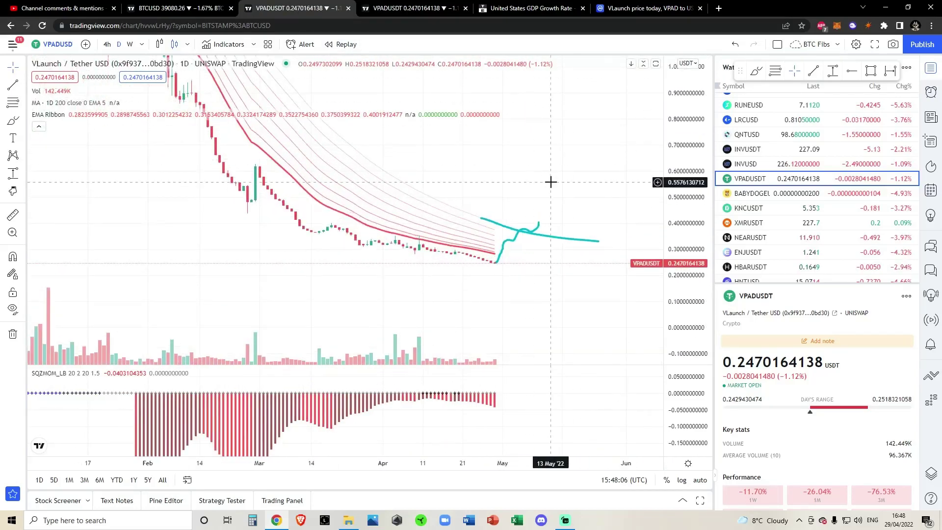
{"action": "left_click_drag", "start_coordinate": [558, 179], "coordinate": [566, 150]}
{"action": "left_click_drag", "start_coordinate": [695, 257], "coordinate": [685, 126]}
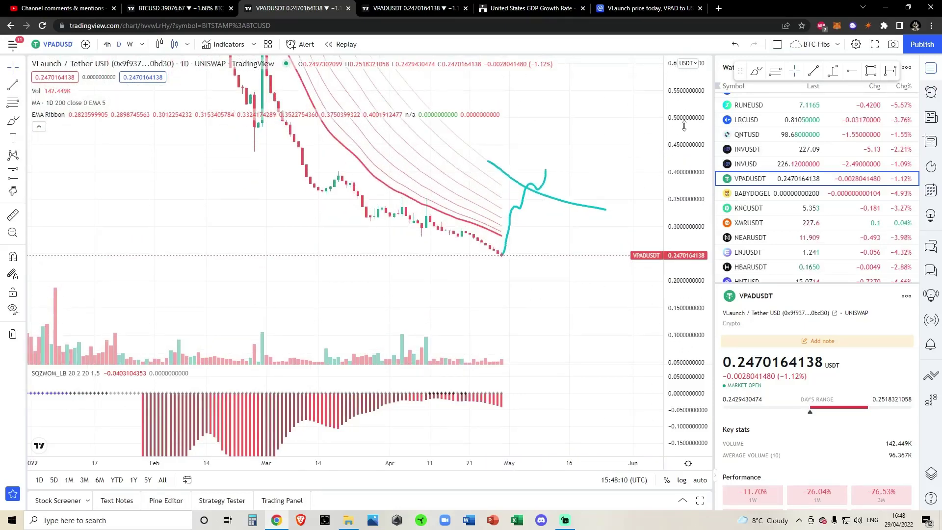
{"action": "left_click_drag", "start_coordinate": [578, 208], "coordinate": [546, 177]}
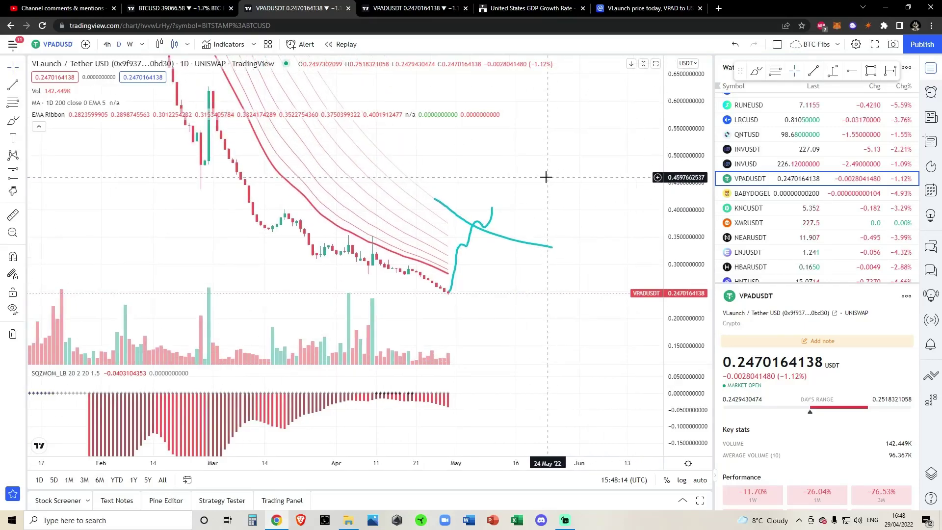
Switch to the 4-hour timeframe and examine the March to April candles against the EMA Ribbon and the projection
{"action": "left_click", "coordinate": [111, 44]}
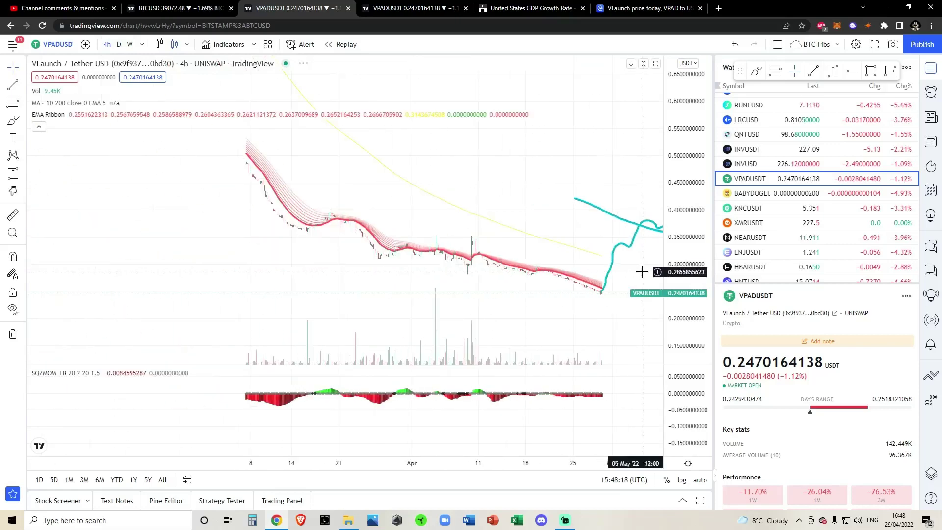
{"action": "scroll", "coordinate": [642, 273], "scroll_direction": "down", "scroll_amount": 5}
{"action": "left_click_drag", "start_coordinate": [702, 337], "coordinate": [699, 207]}
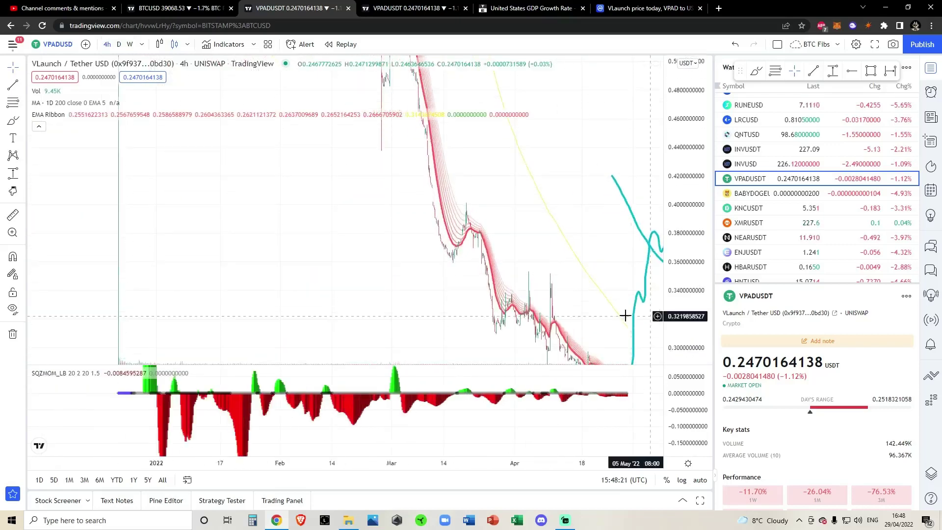
{"action": "scroll", "coordinate": [609, 307], "scroll_direction": "up", "scroll_amount": 7}
{"action": "left_click_drag", "start_coordinate": [570, 250], "coordinate": [517, 122]}
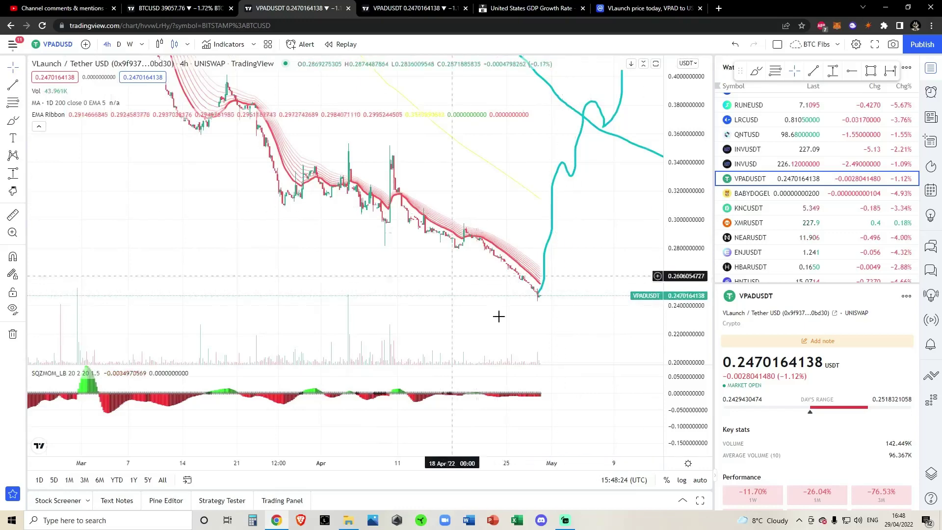
Switch back to the daily timeframe and bring the full history from the December 2021 peak to the projection into view
{"action": "left_click", "coordinate": [119, 44]}
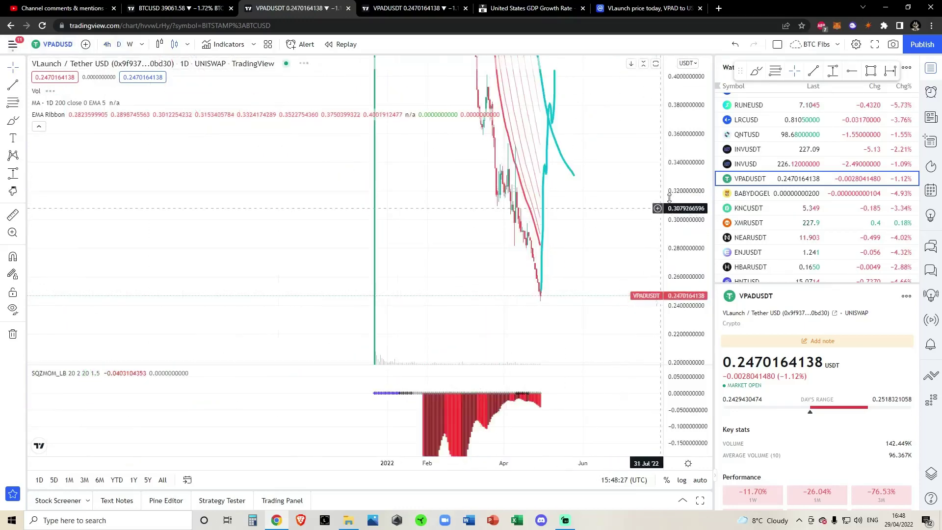
{"action": "left_click_drag", "start_coordinate": [678, 150], "coordinate": [681, 358]}
{"action": "scroll", "coordinate": [615, 221], "scroll_direction": "down", "scroll_amount": 2}
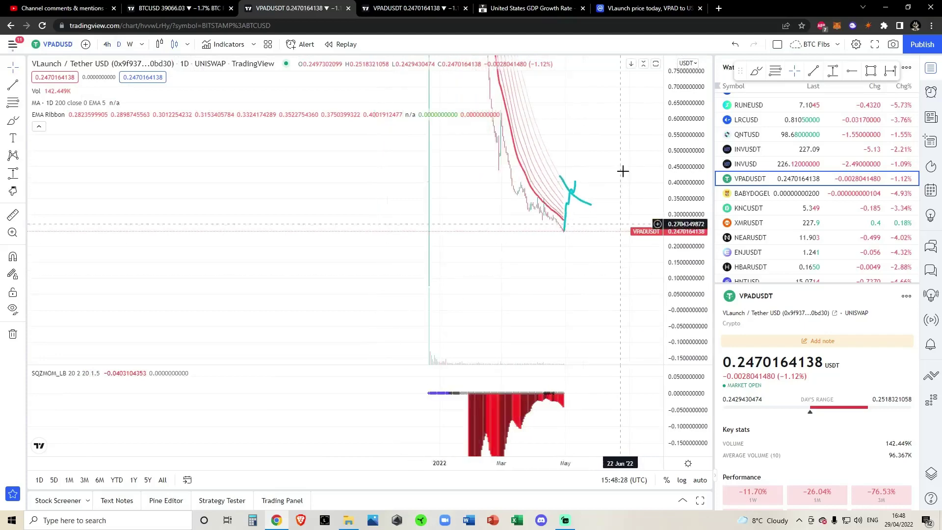
{"action": "left_click_drag", "start_coordinate": [621, 129], "coordinate": [614, 277]}
{"action": "left_click_drag", "start_coordinate": [685, 166], "coordinate": [672, 367]}
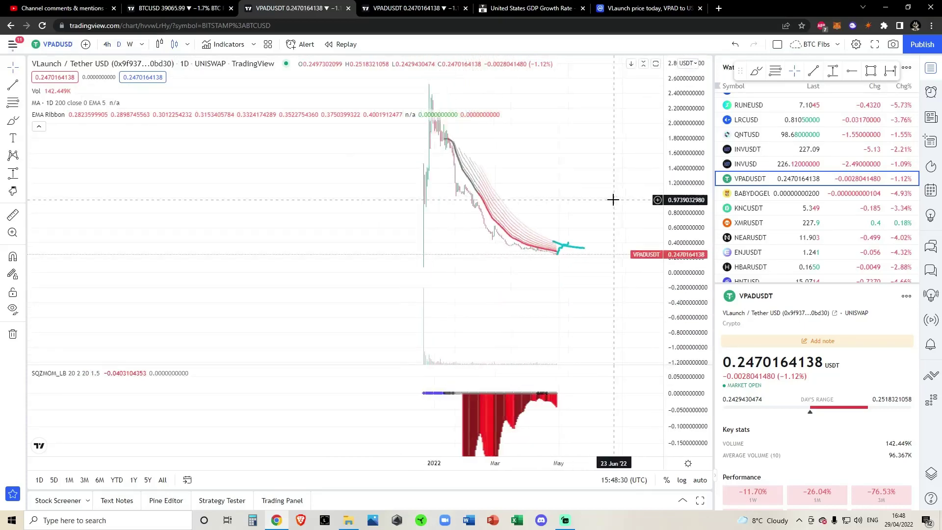
{"action": "scroll", "coordinate": [583, 199], "scroll_direction": "up", "scroll_amount": 3}
{"action": "scroll", "coordinate": [592, 210], "scroll_direction": "up", "scroll_amount": 1}
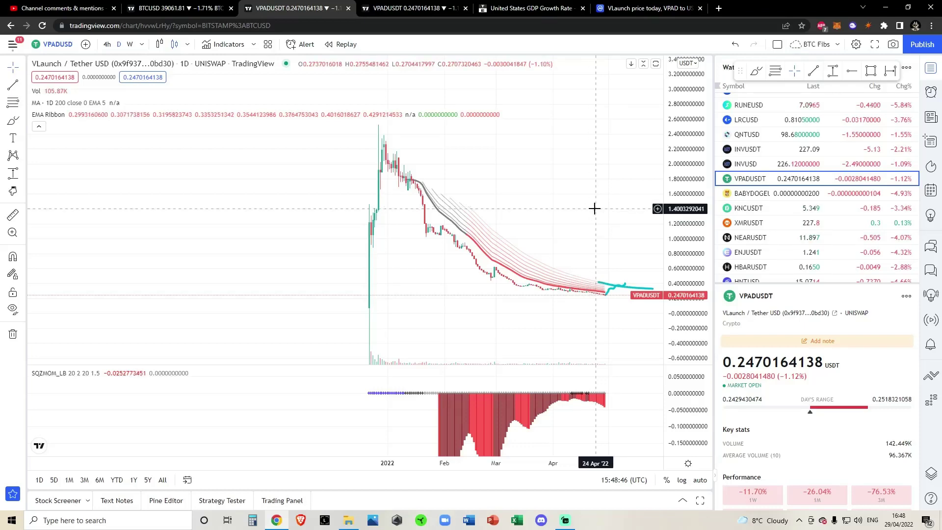
{"action": "scroll", "coordinate": [594, 208], "scroll_direction": "up", "scroll_amount": 5}
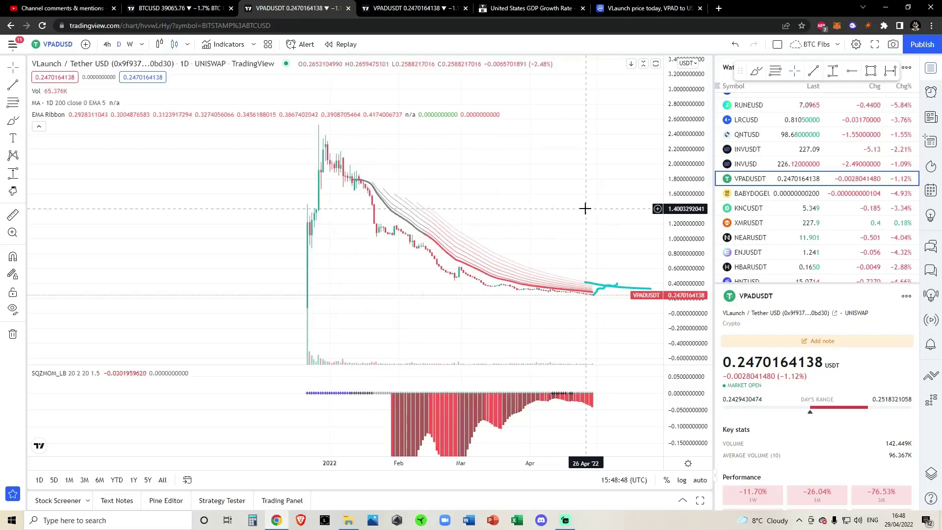
{"action": "left_click_drag", "start_coordinate": [682, 242], "coordinate": [683, 233]}
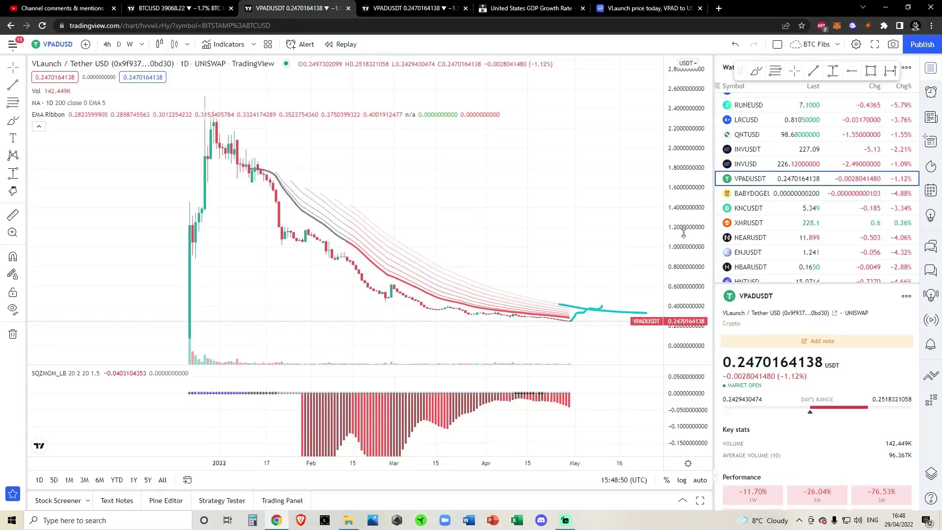